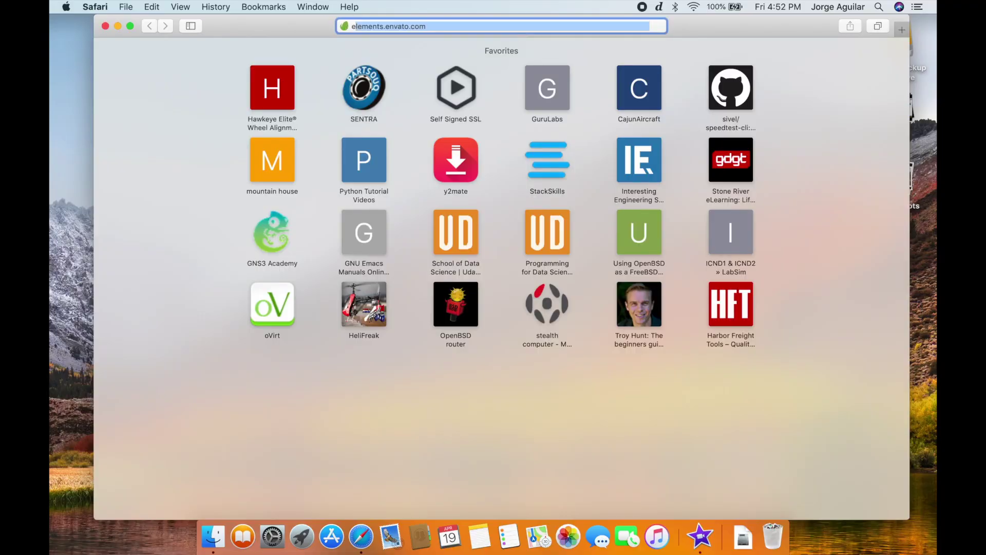
Search for etcher and download balenaEtcher-1.5.24 for macOS from the balena.io homepage.
key(Return)
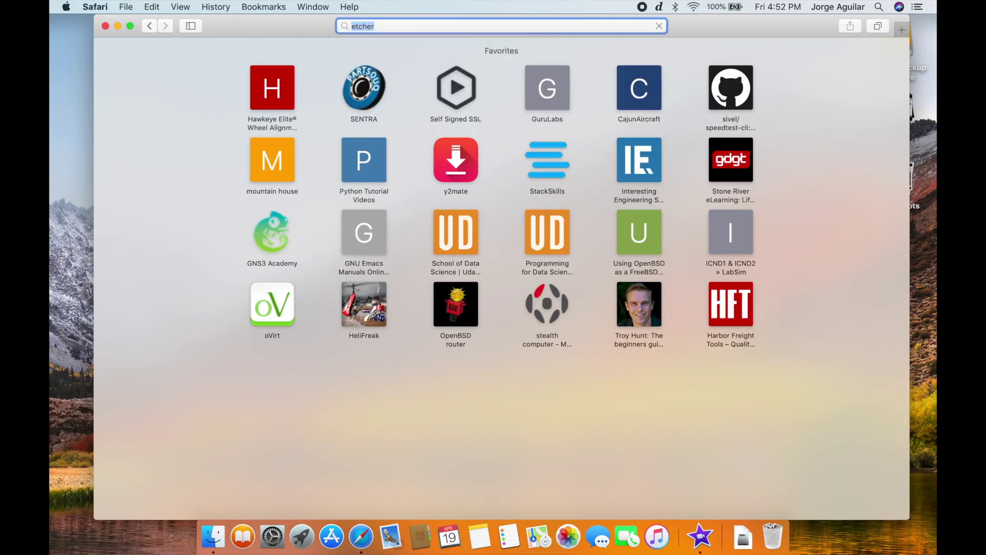
click(384, 152)
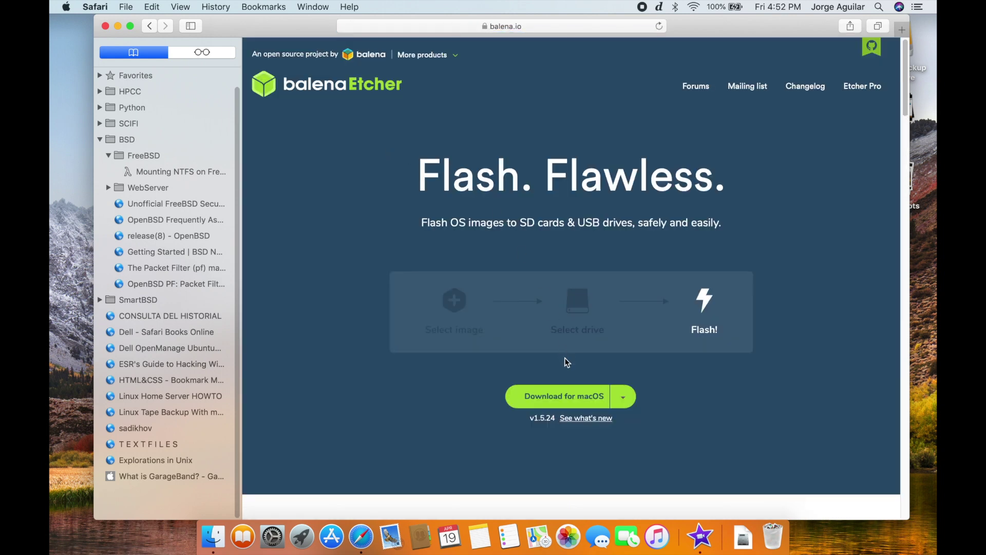
click(564, 396)
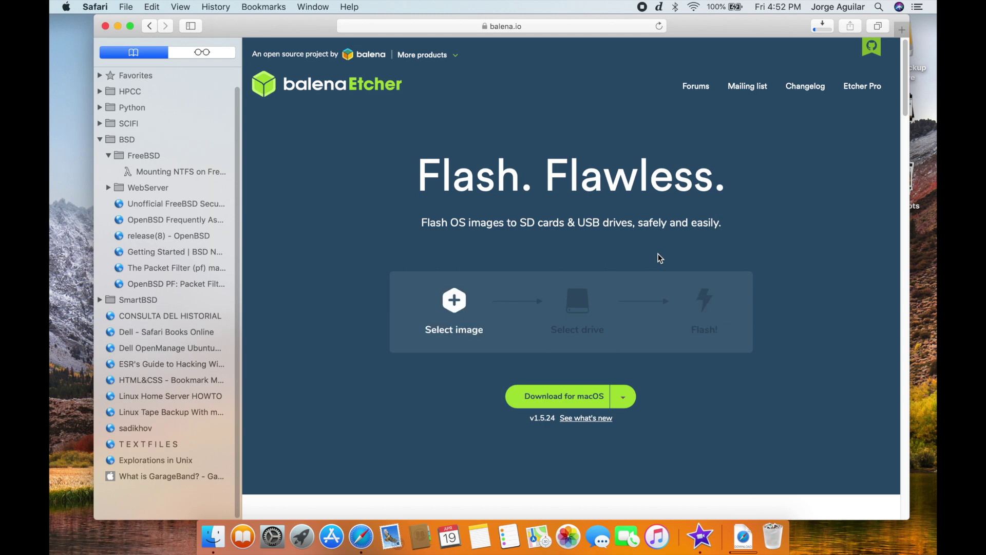
click(743, 537)
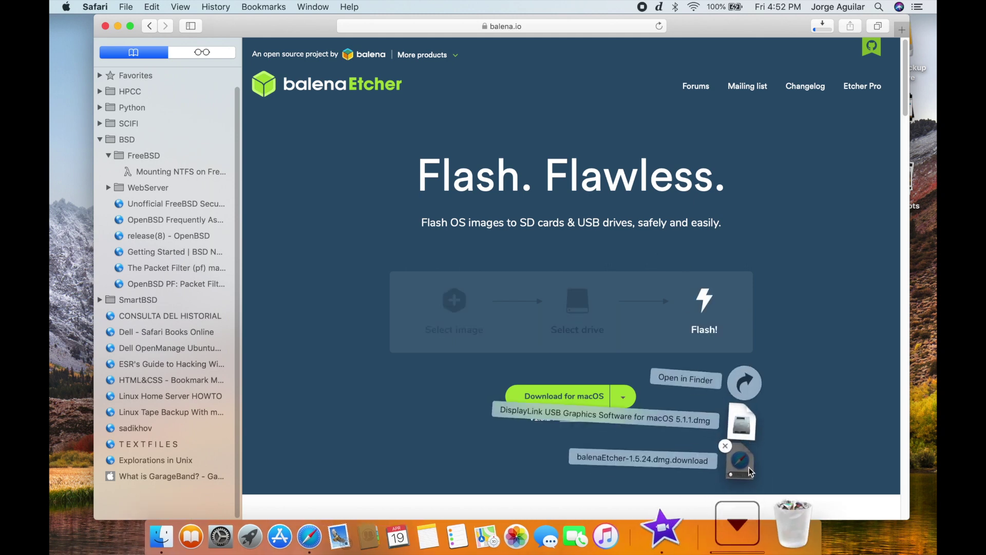
Install balenaEtcher into Applications from the balenaEtcher-1.5.24.dmg disk image in Downloads.
click(758, 384)
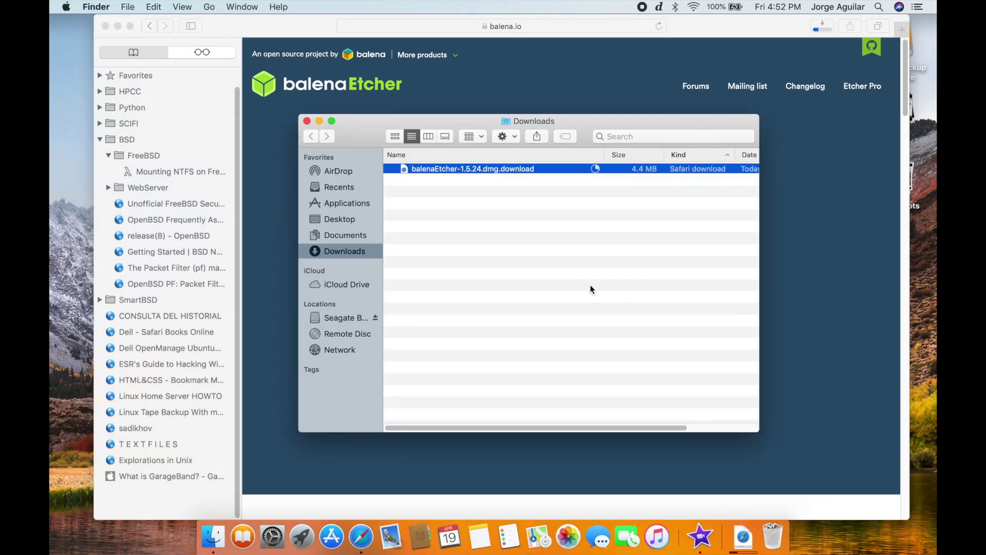
double_click(428, 169)
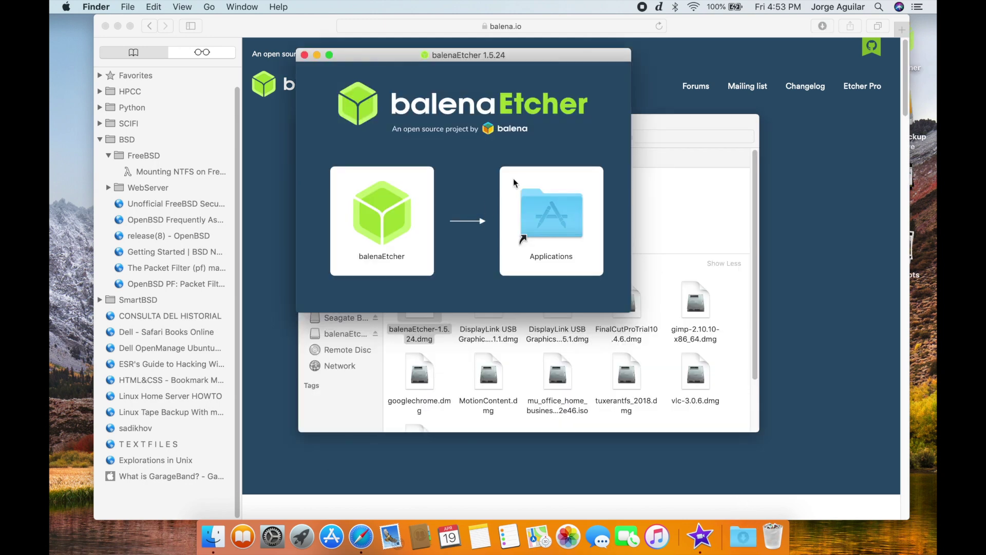
drag(409, 218, 548, 214)
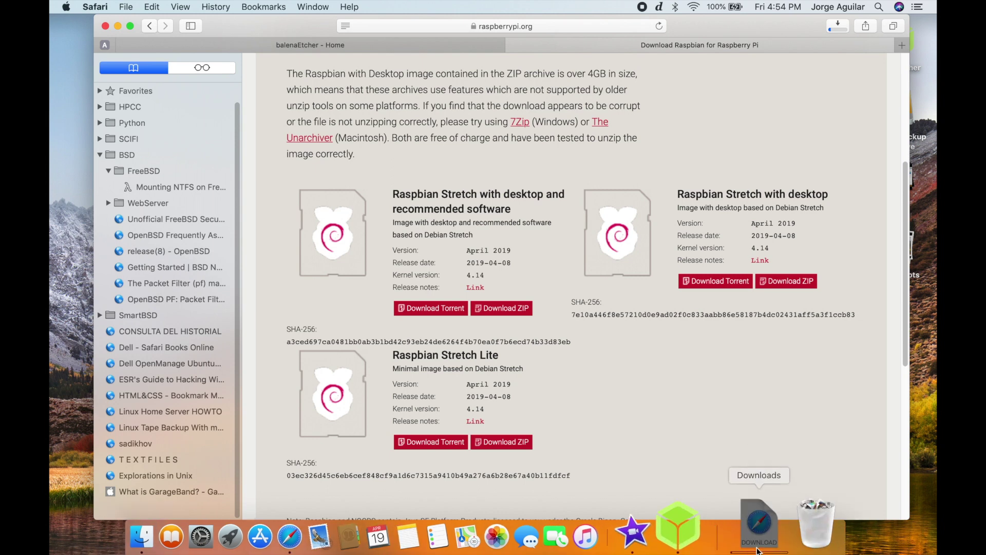
Locate the downloaded 2019-04-08-raspbian-stretch-full.img file in the Finder Downloads folder.
click(758, 534)
click(773, 437)
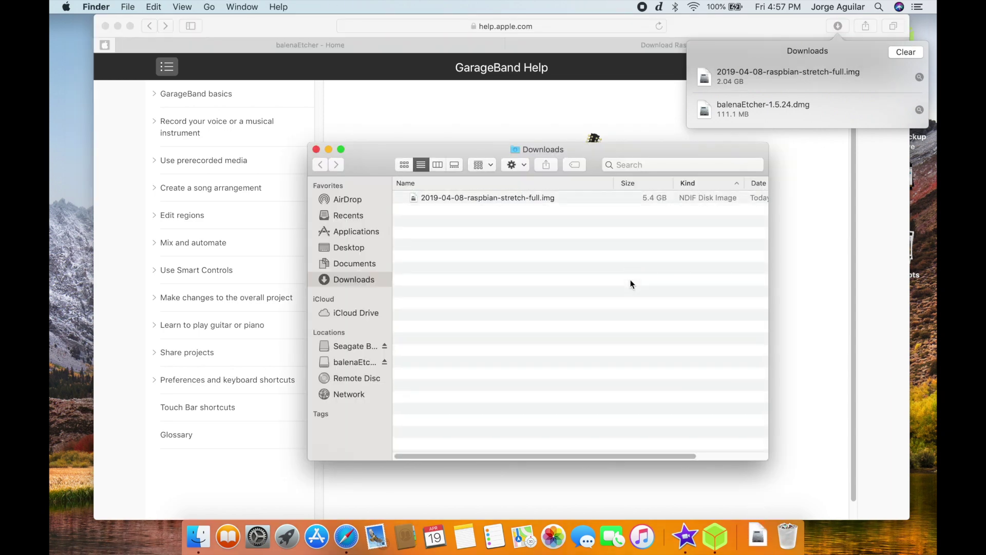
click(514, 198)
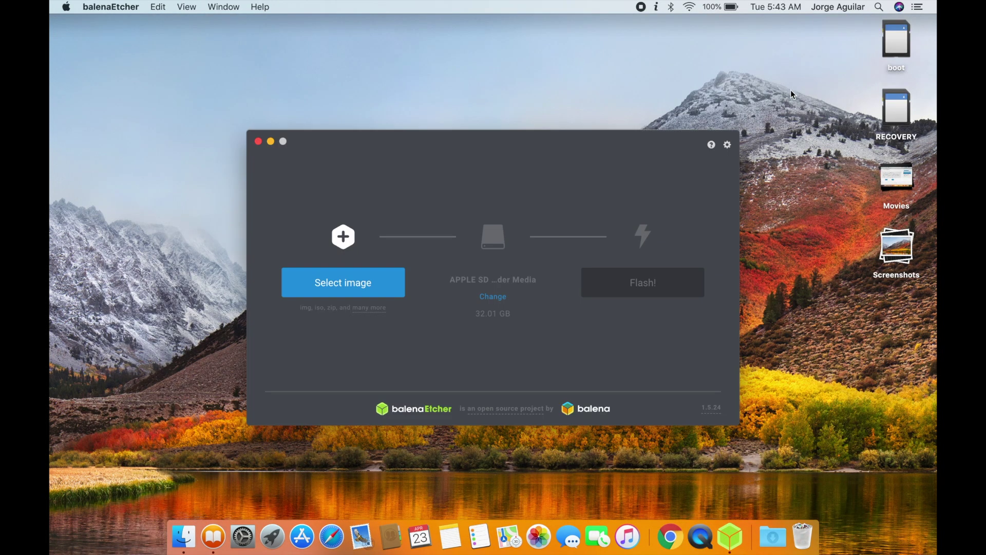
Flash 2019-04-08-raspbian-stretch-full.img onto the 32.01 GB SD card with balenaEtcher.
click(391, 289)
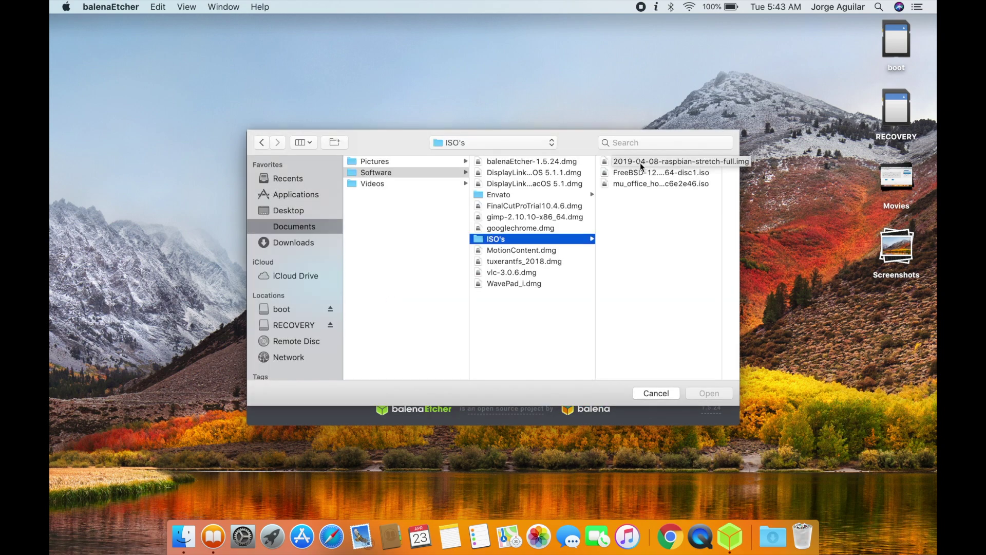
click(639, 162)
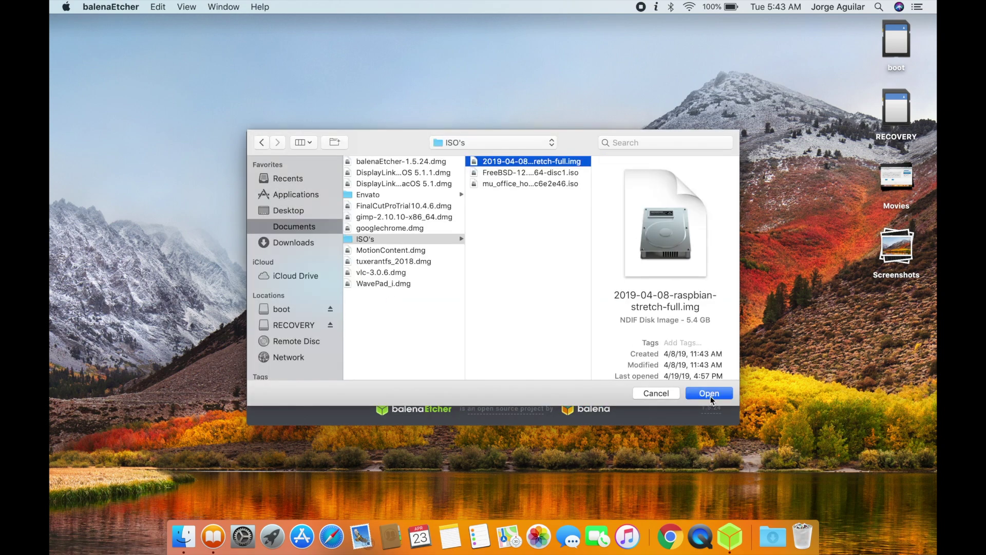
click(710, 393)
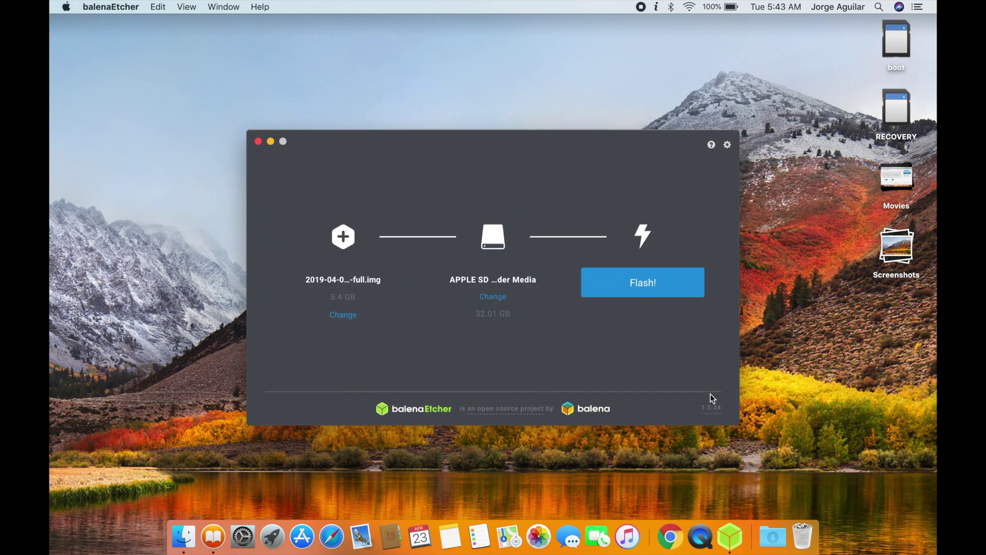
click(649, 281)
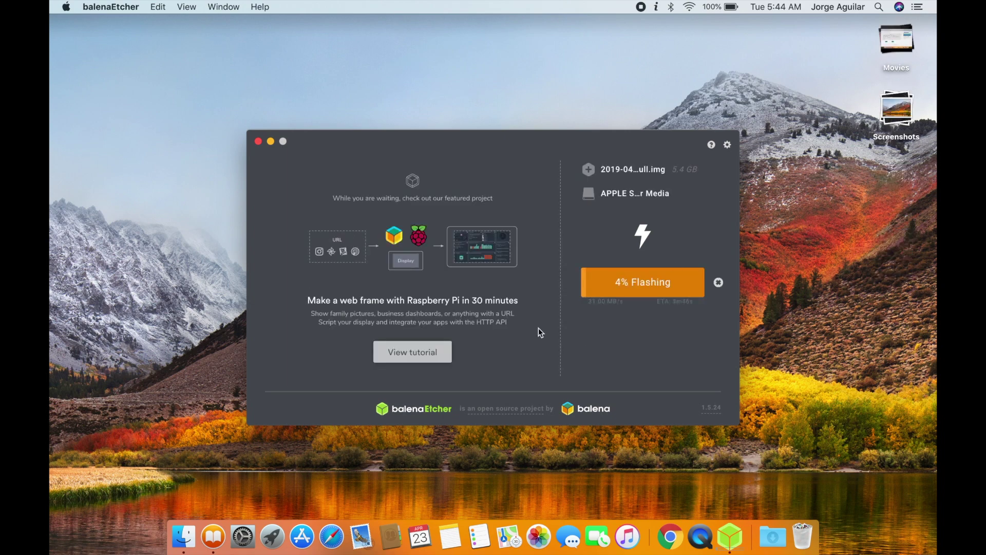
click(442, 351)
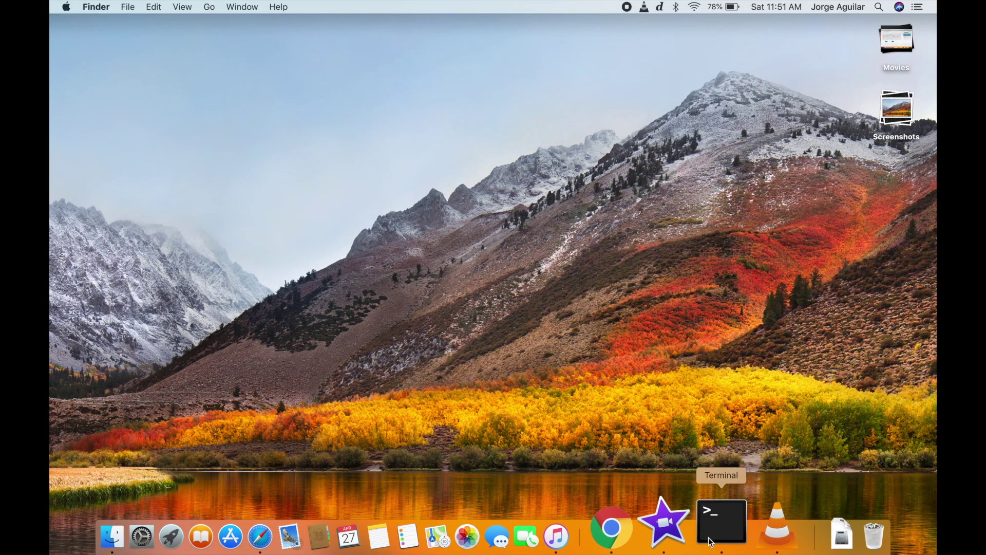
click(709, 540)
key(super+v)
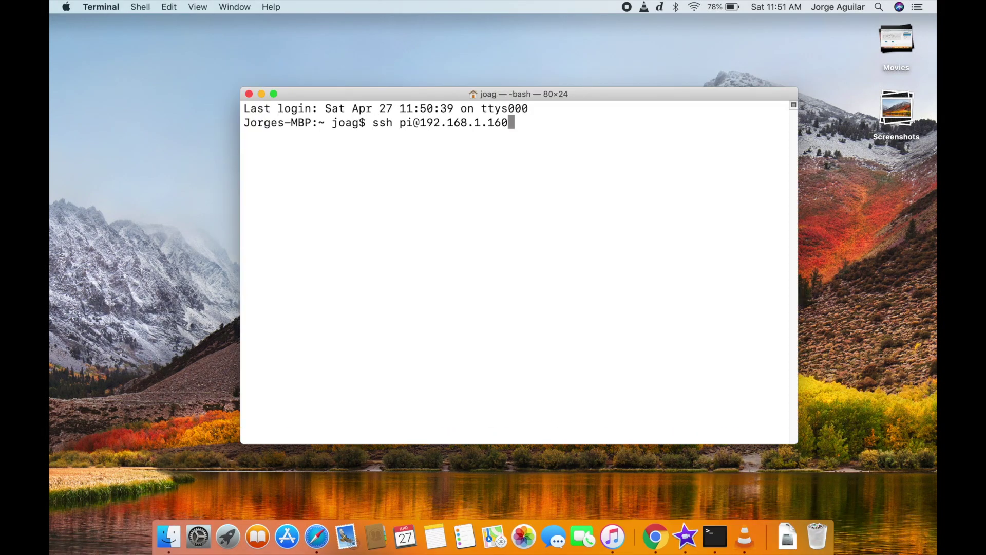
key(Return)
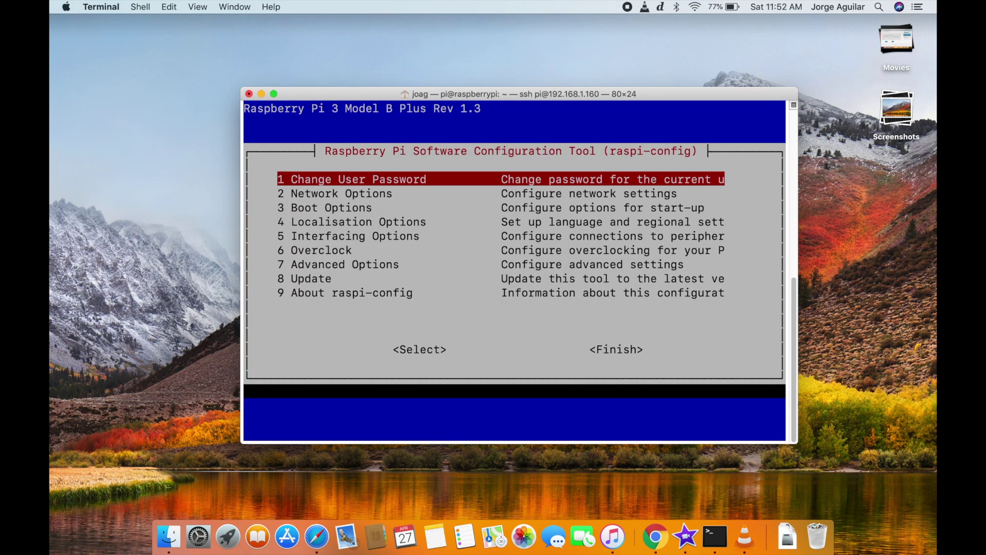
Enable the SSH server via raspi-config Interfacing Options > P2 SSH.
key(Down)
key(Down)
key(Down)
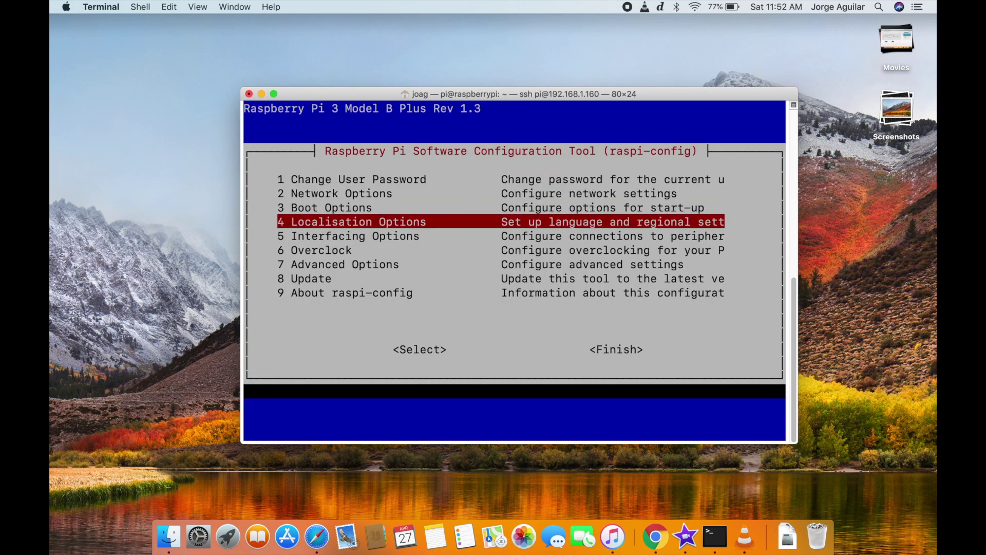
key(Down)
key(Return)
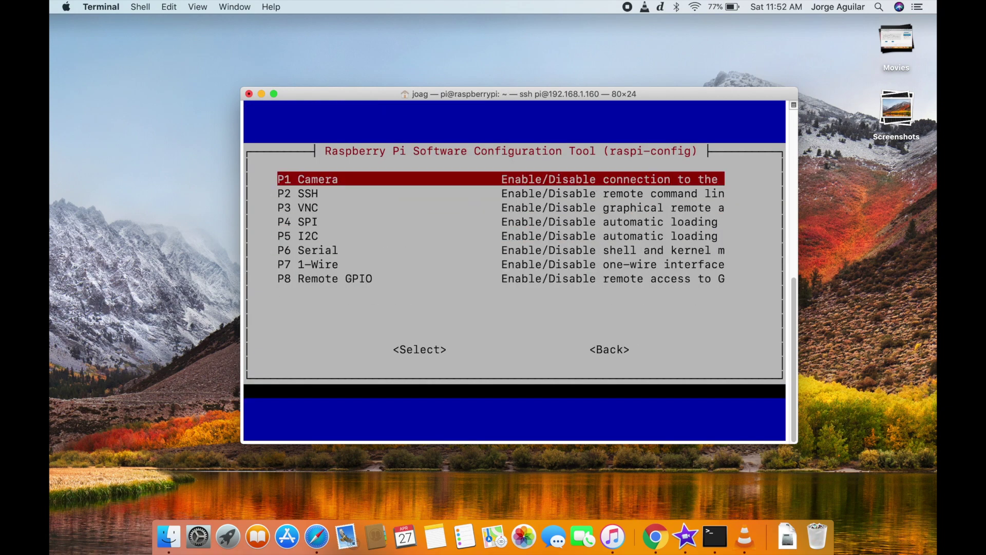
key(Down)
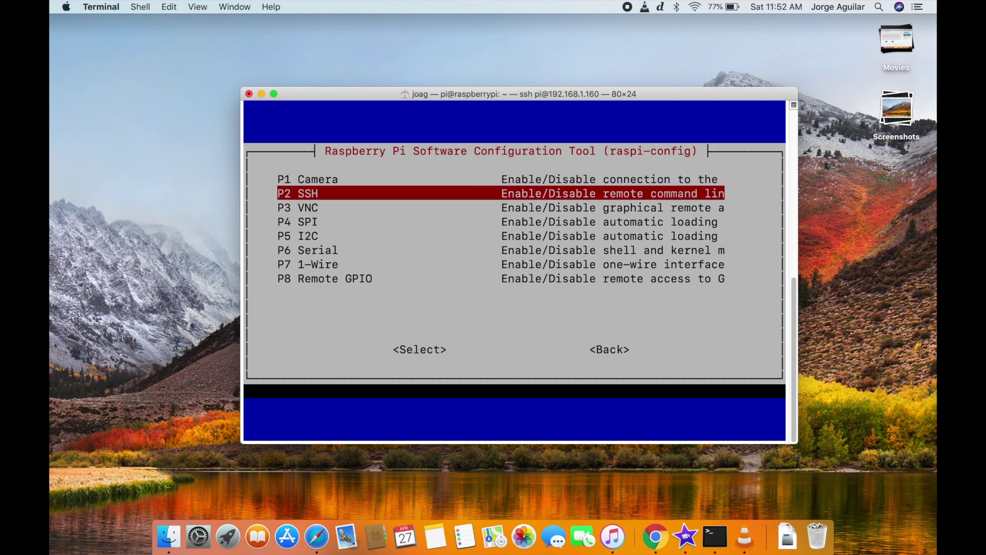
key(Return)
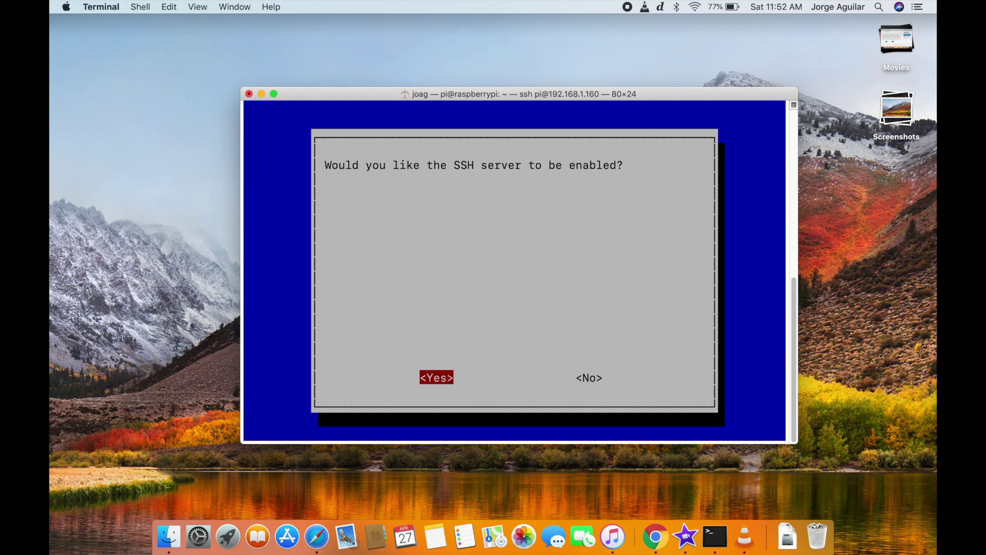
key(ctrl+c)
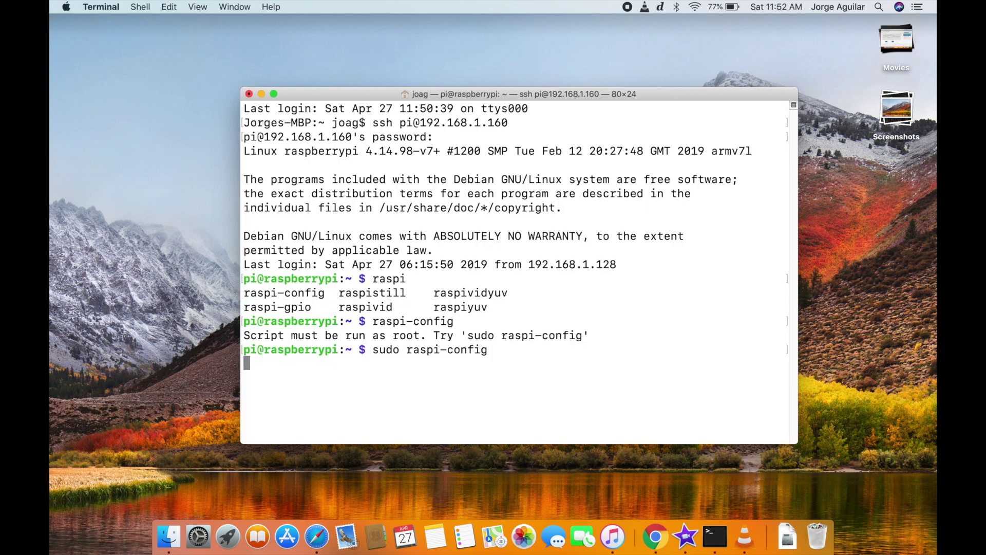
key(Return)
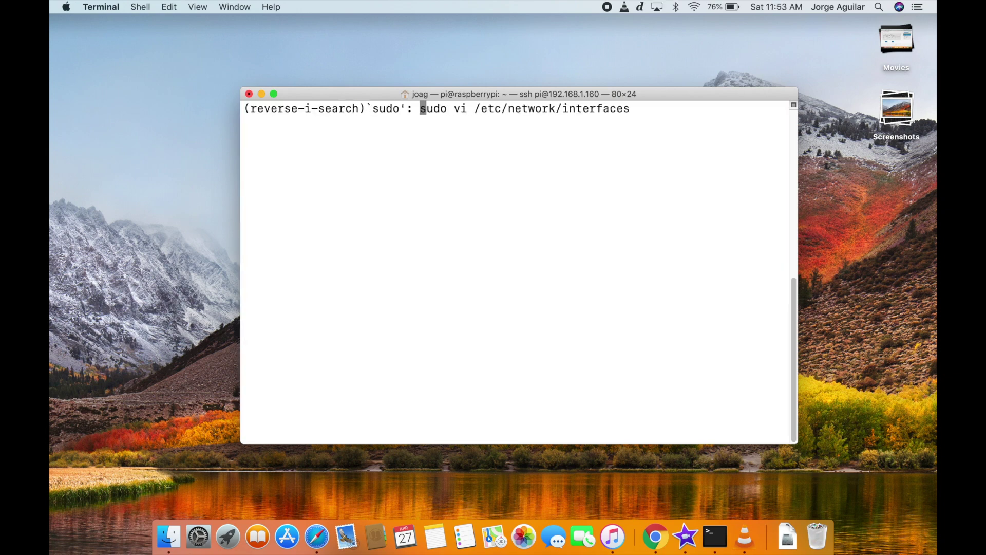
text(vi)
key(Return)
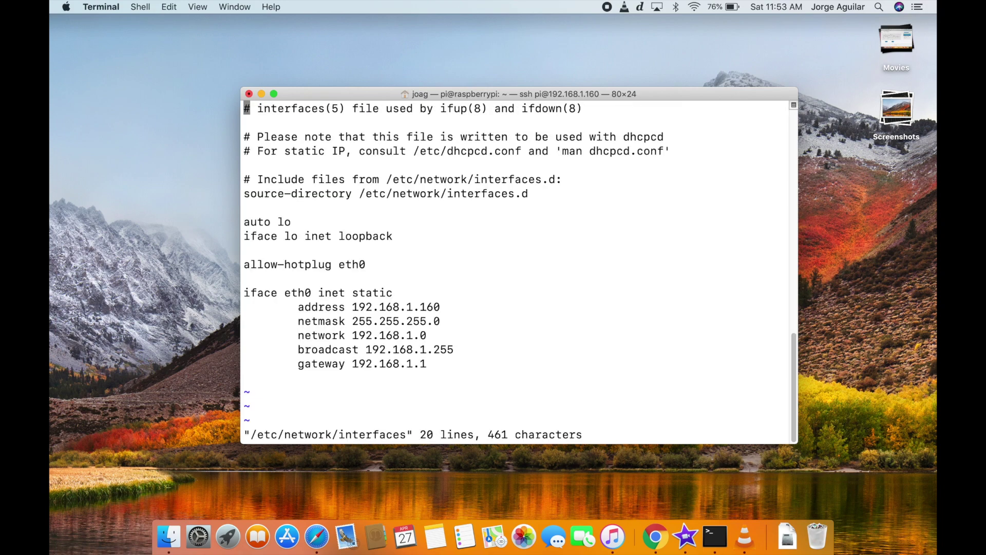
key(Down)
key(Down)
key(Down)
key(Down)
key(Down)
key(Down)
key(Down)
key(Down)
key(Down)
key(Down)
key(Down)
key(Down)
text(:q)
key(Return)
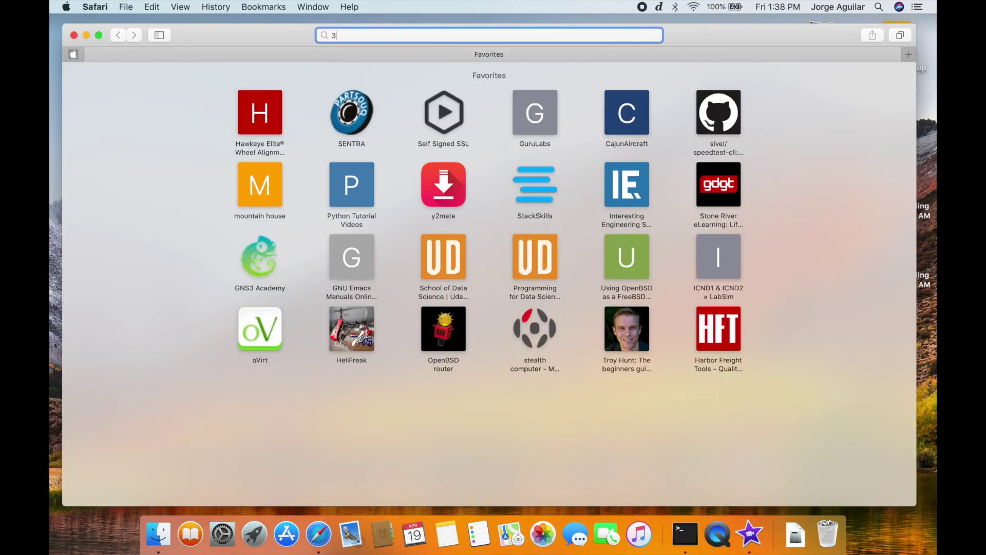
Load 3cx.com and fill the free download form as Individual with name and surname.
text(3)
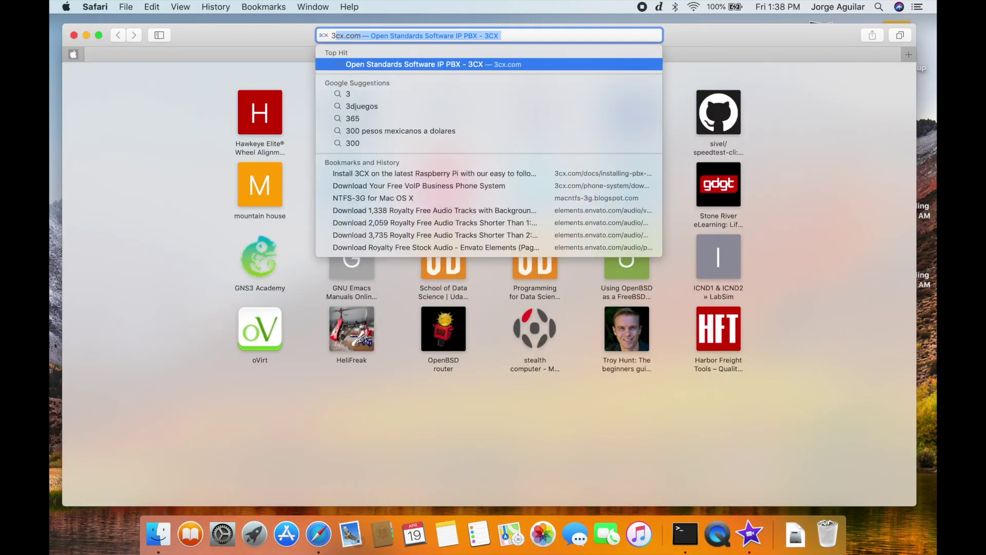
text(cx.com)
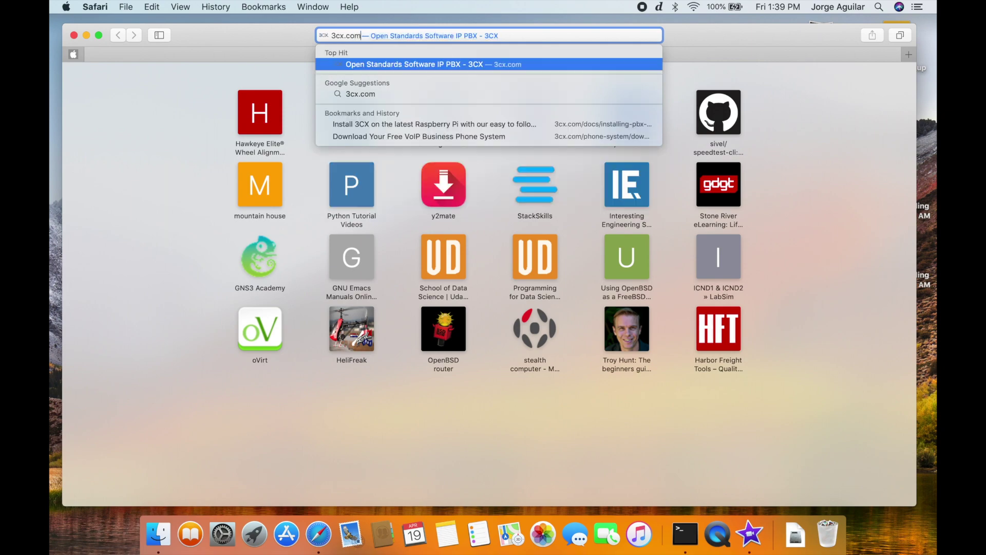
key(Return)
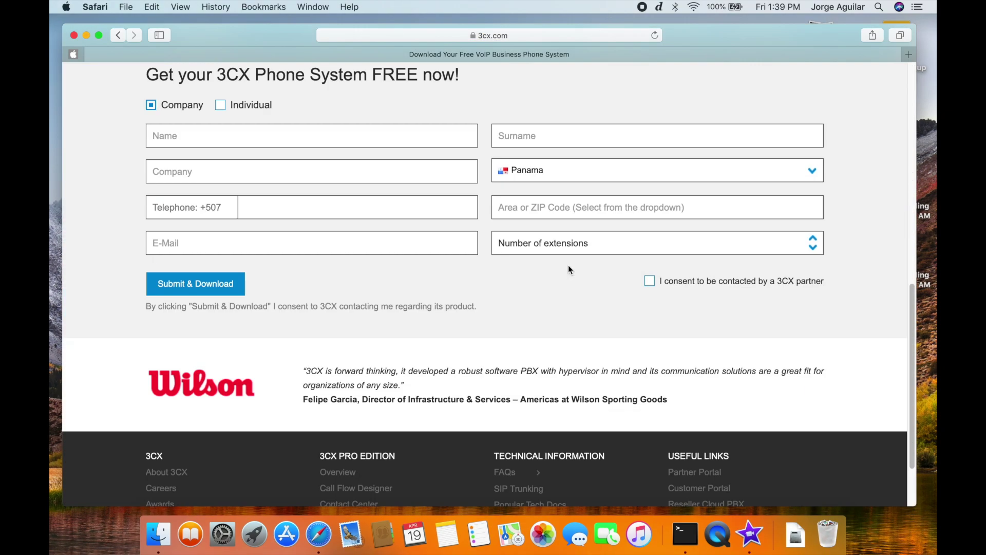
click(220, 106)
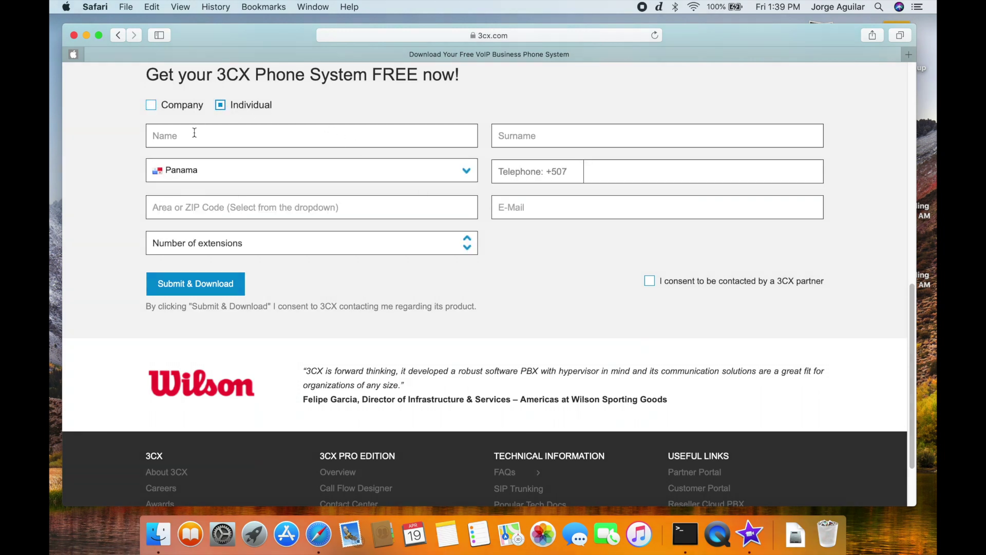
click(248, 106)
click(249, 105)
text(uilar)
key(Tab)
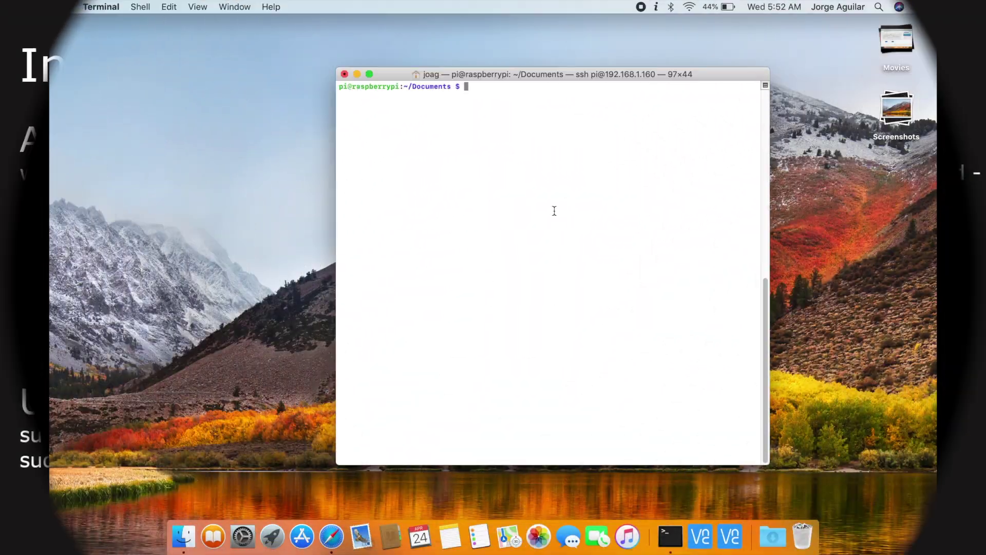
Add the 3CX signing key plus the stretch and stretch-testing repositories.
right_click(554, 208)
click(585, 229)
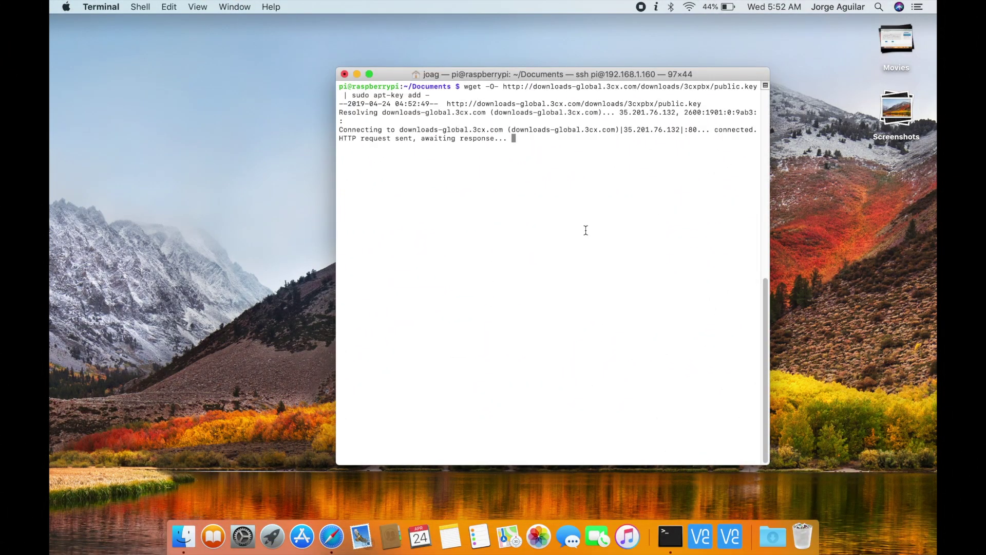
right_click(488, 302)
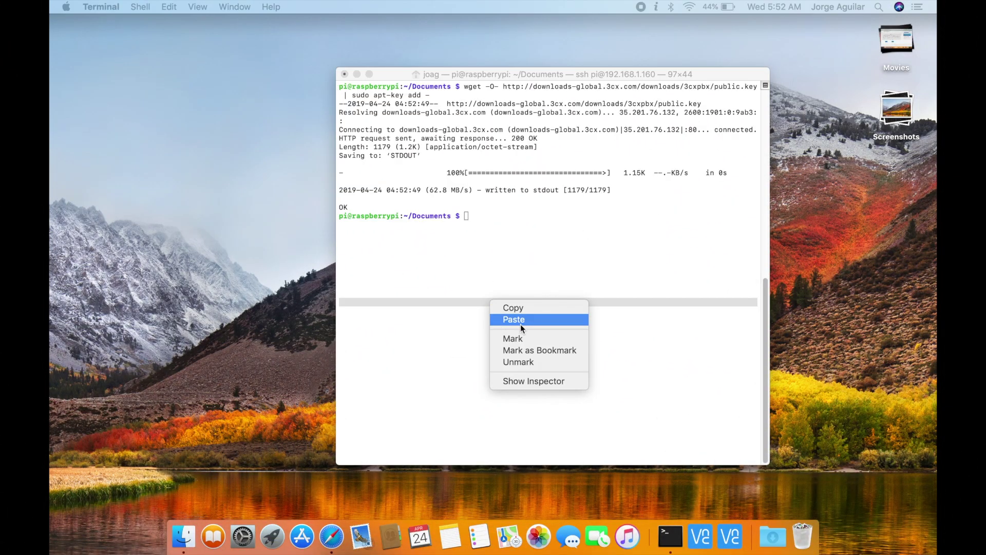
click(518, 321)
right_click(503, 303)
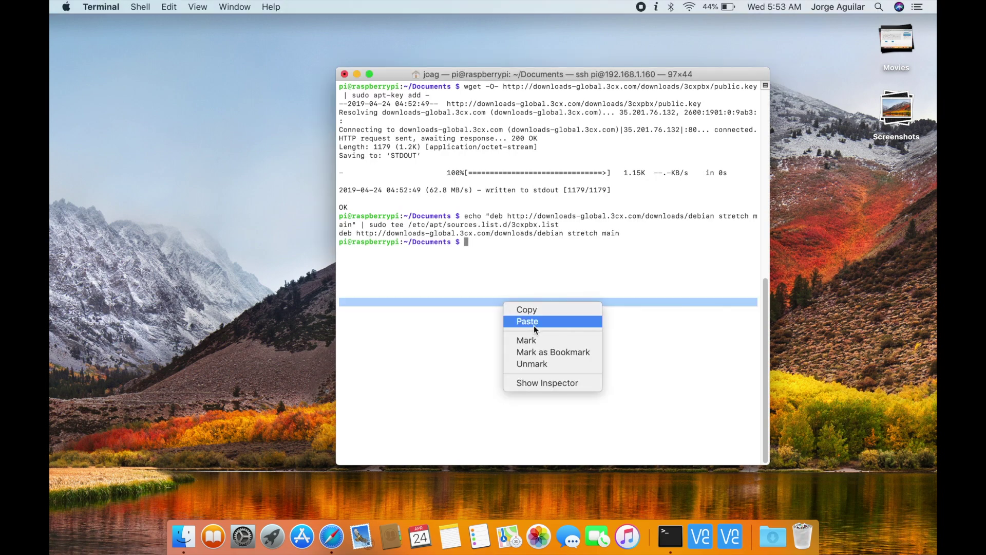
click(534, 322)
Refresh package lists and install the 3cxpbx package, confirming with y.
right_click(515, 303)
click(528, 321)
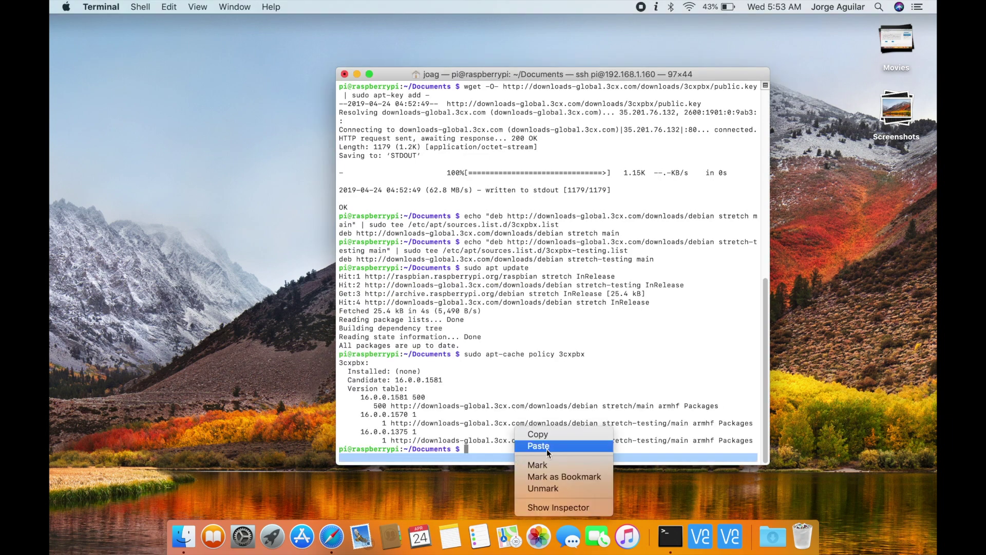
click(547, 449)
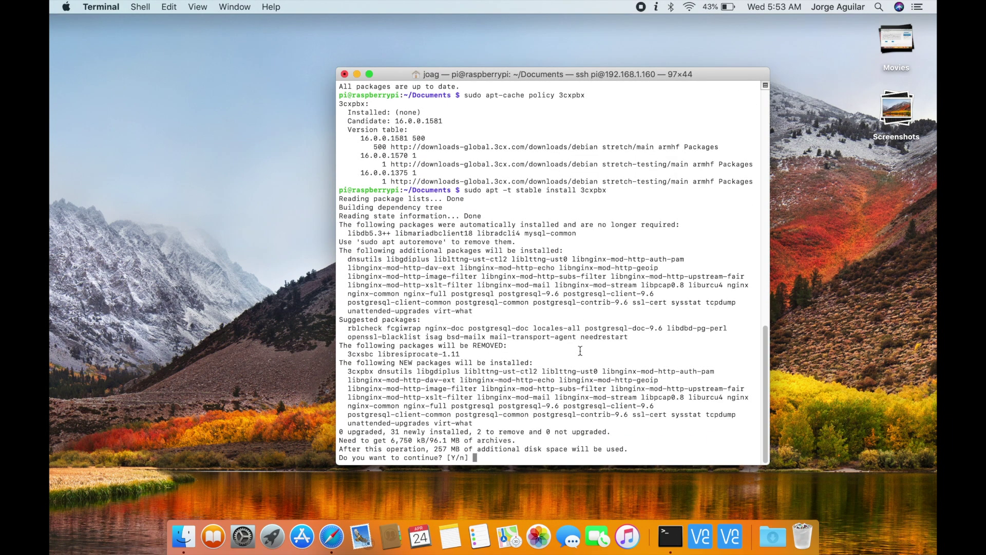
key(Return)
drag(651, 72, 566, 86)
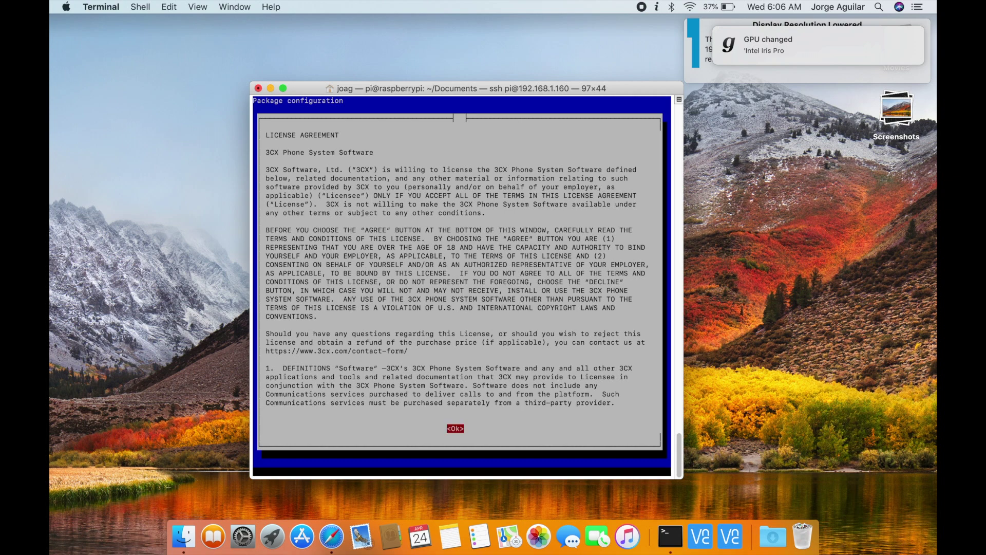
key(Return)
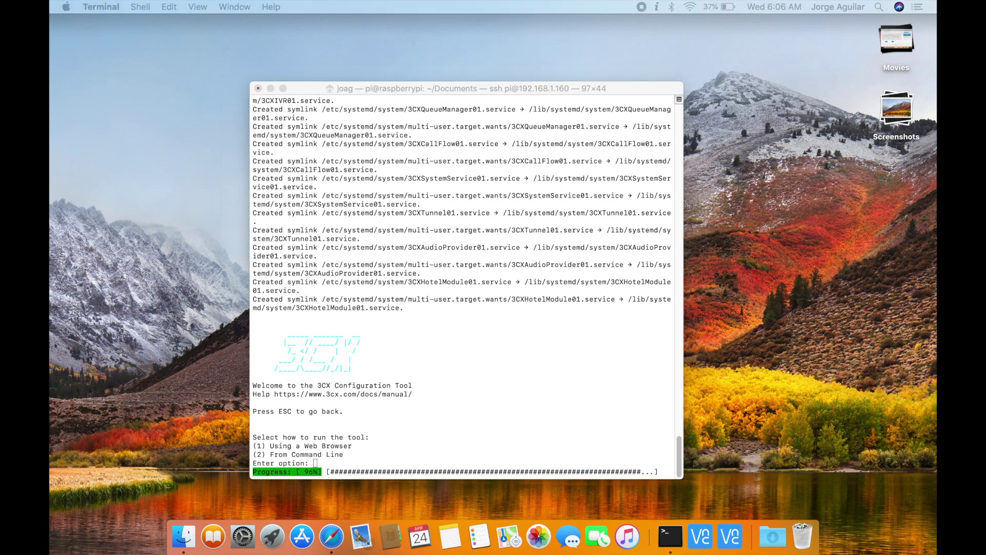
click(427, 444)
text(1)
key(Return)
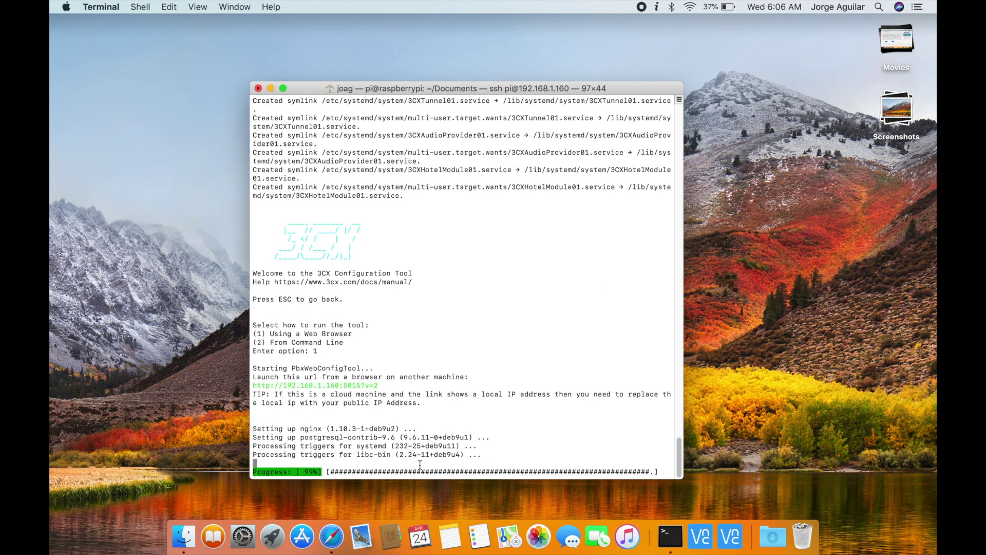
drag(253, 385, 378, 385)
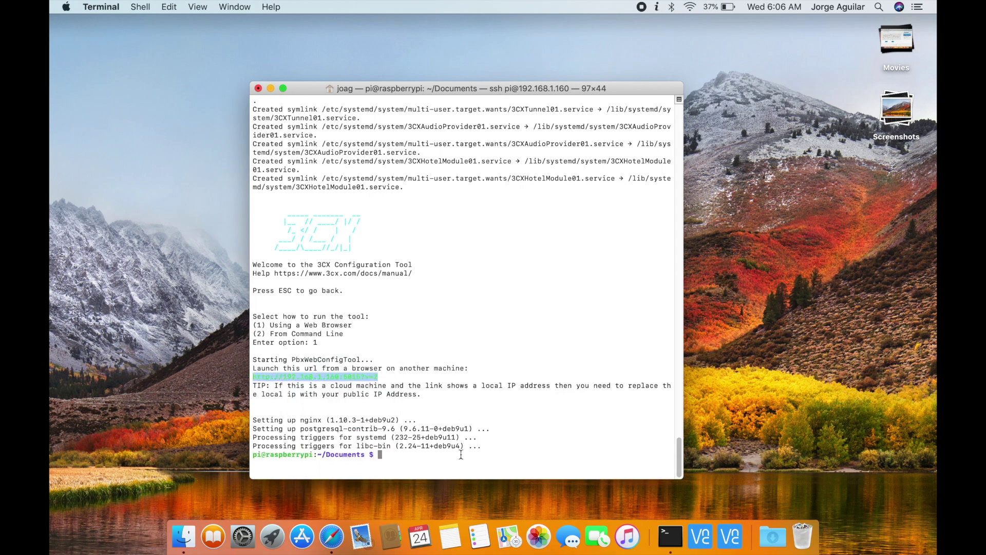
key(super+space)
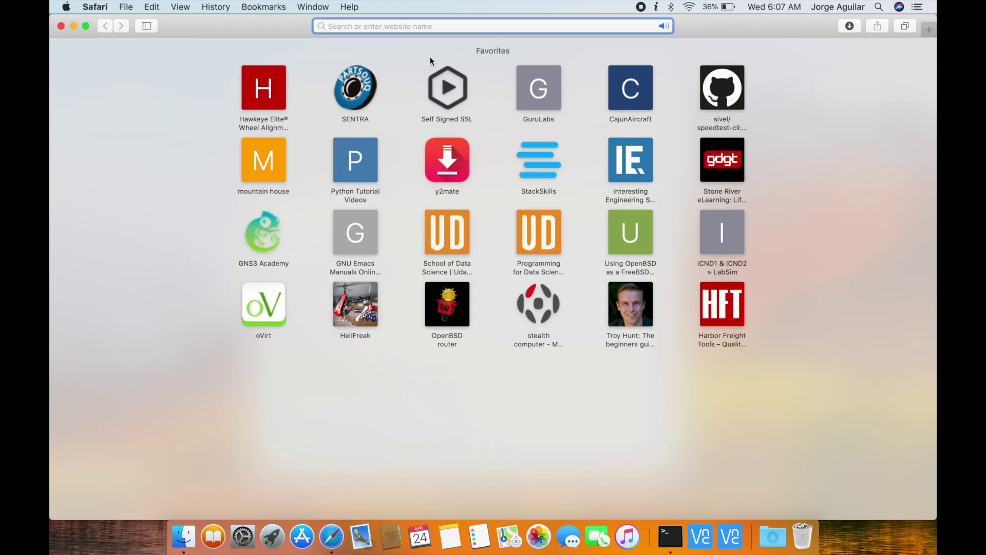
right_click(418, 26)
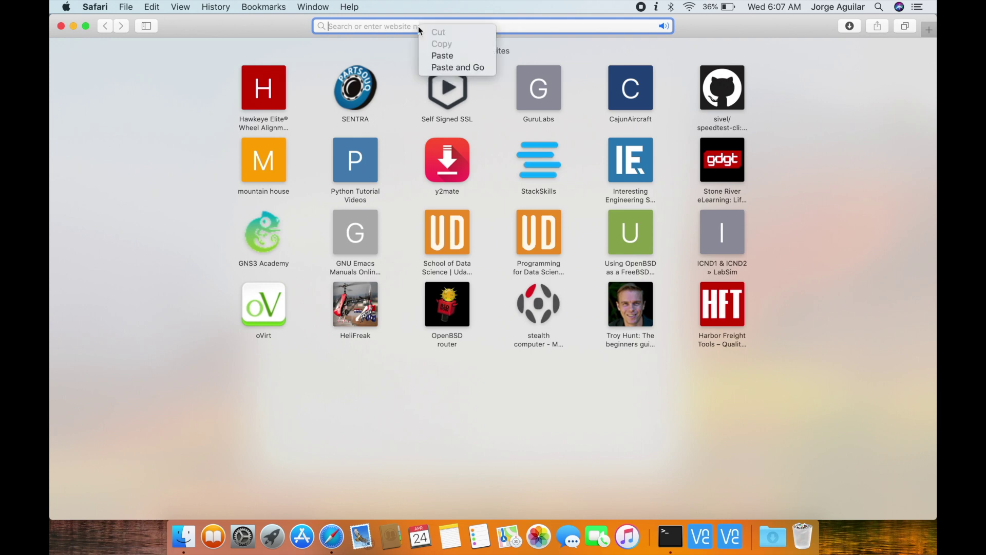
click(442, 55)
key(Return)
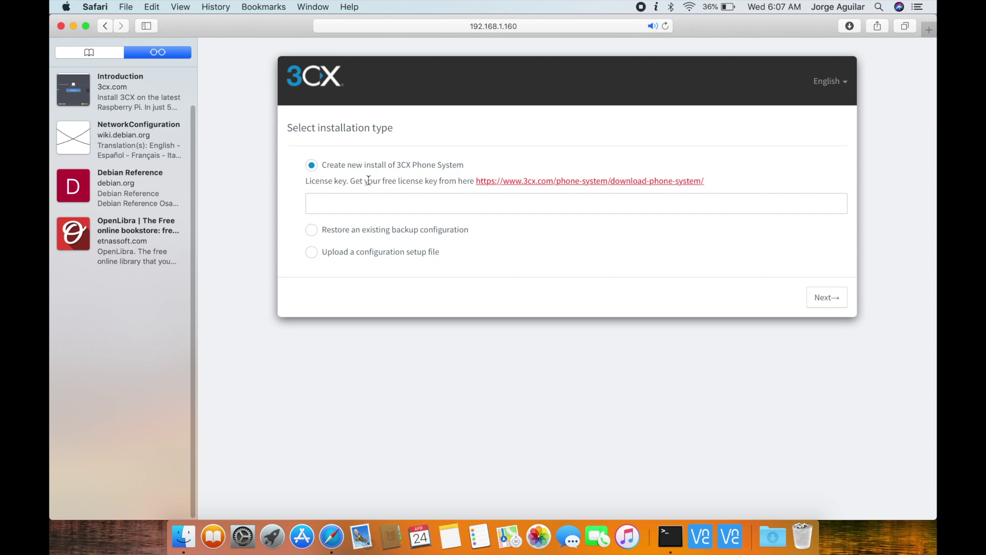
Paste the 3CX license key for a new install and continue.
click(354, 203)
right_click(344, 203)
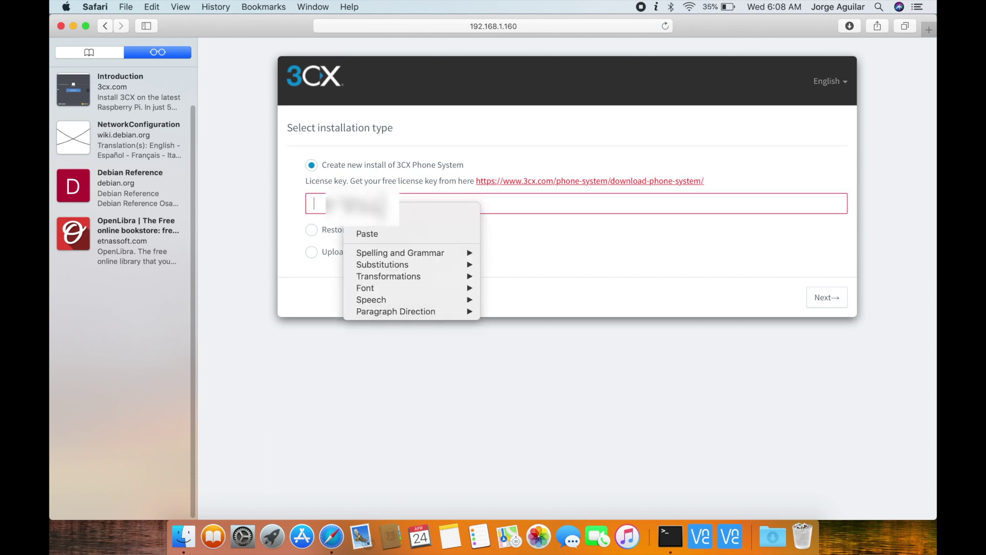
click(366, 234)
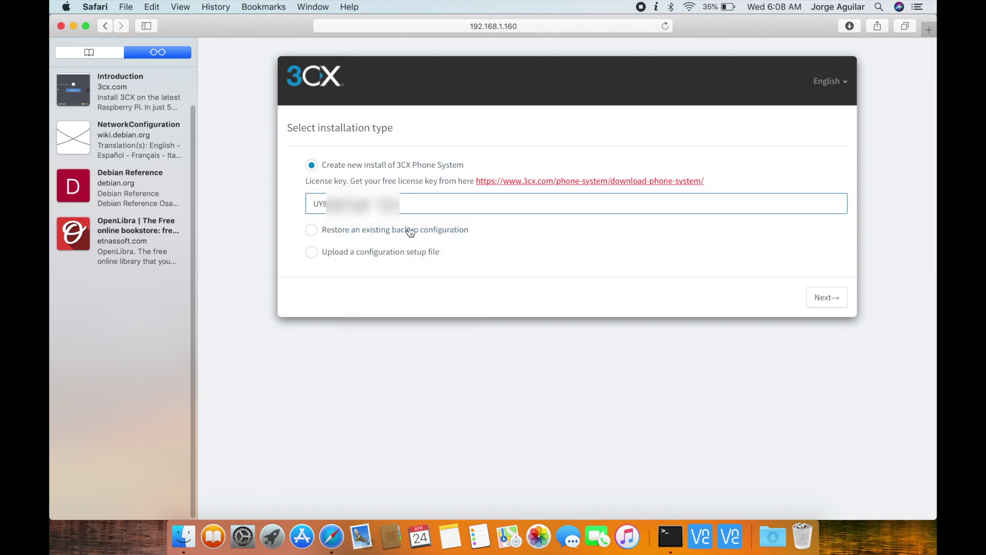
click(826, 298)
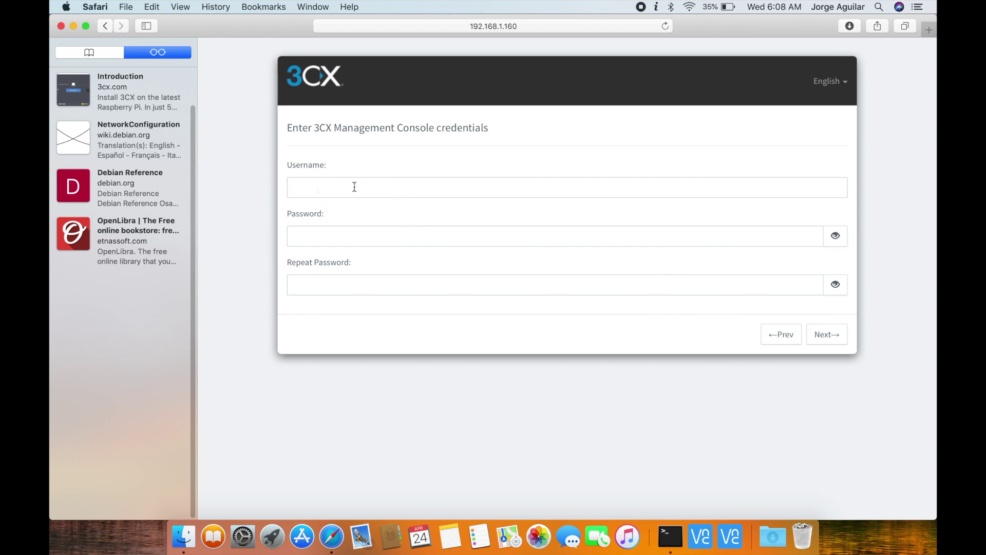
Enter the management console username, then the password twice, and submit.
click(355, 186)
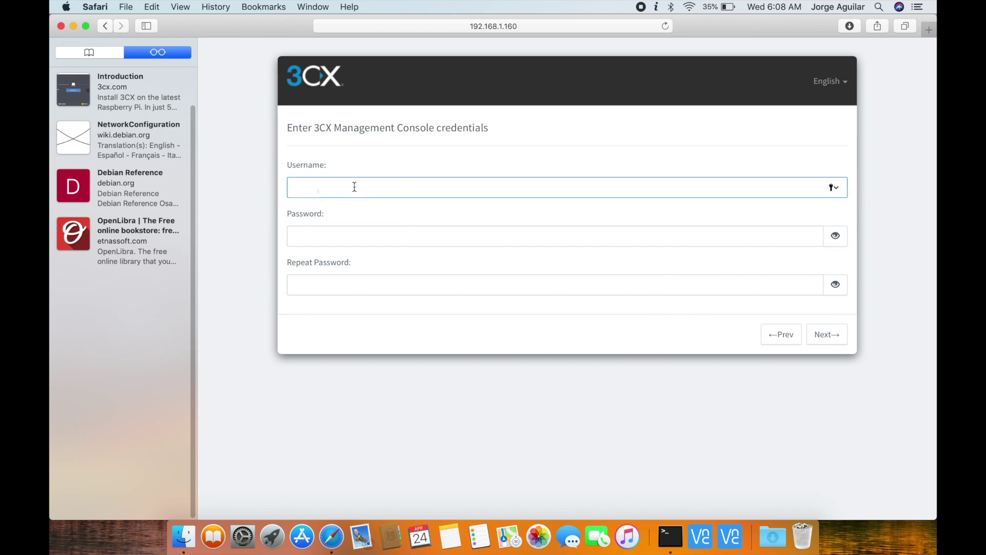
click(545, 236)
text(•)
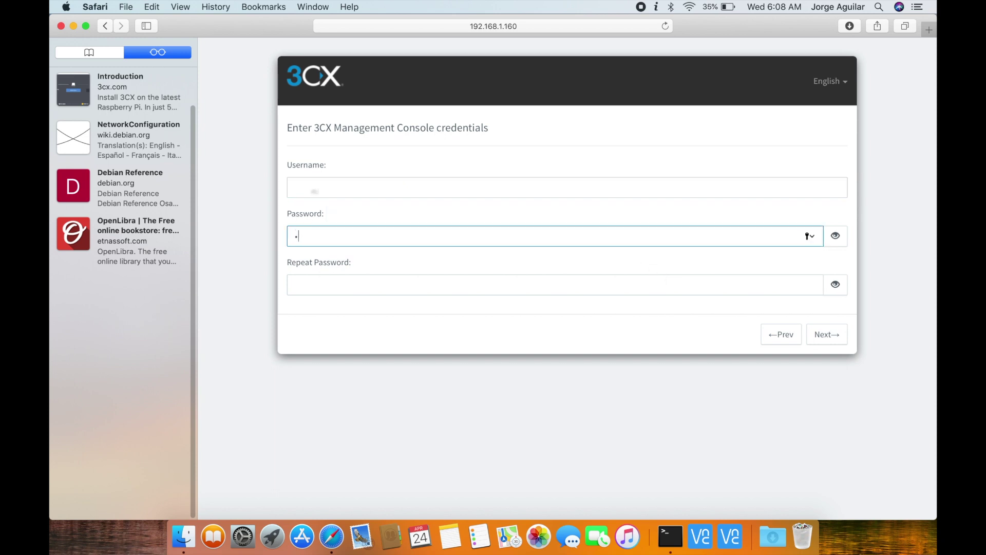
text(•••)
click(555, 284)
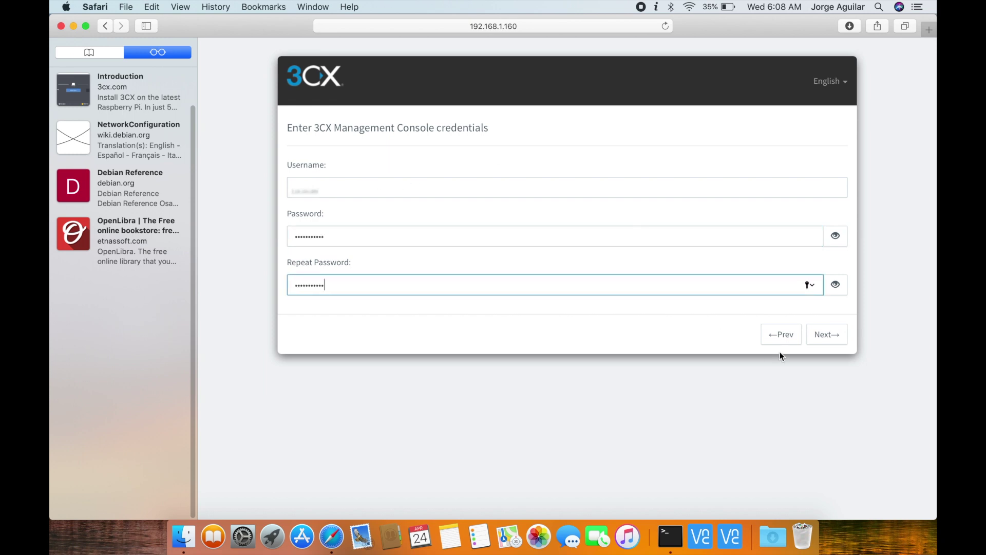
key(Return)
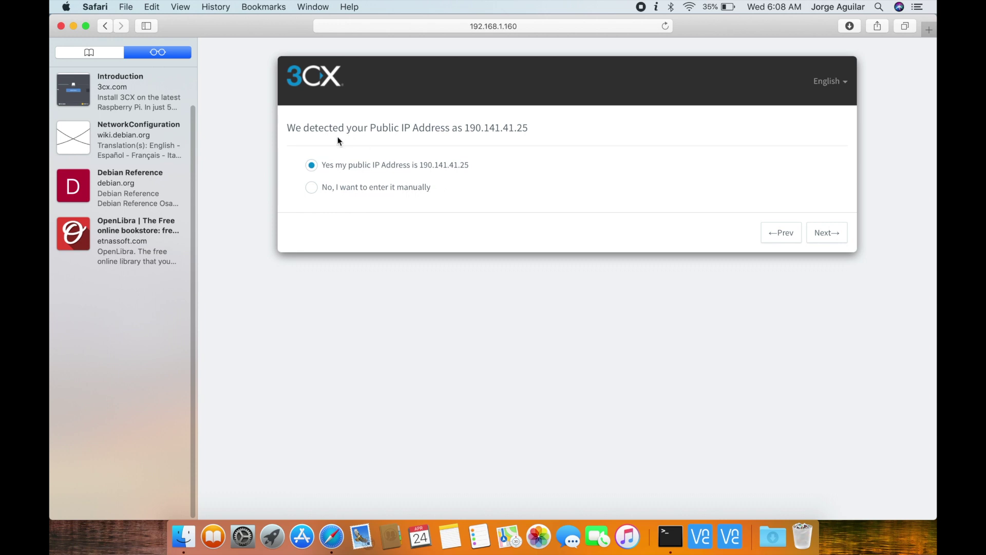
Accept the detected public IP, mark it as dynamic, and choose a free 3CX FQDN.
click(836, 240)
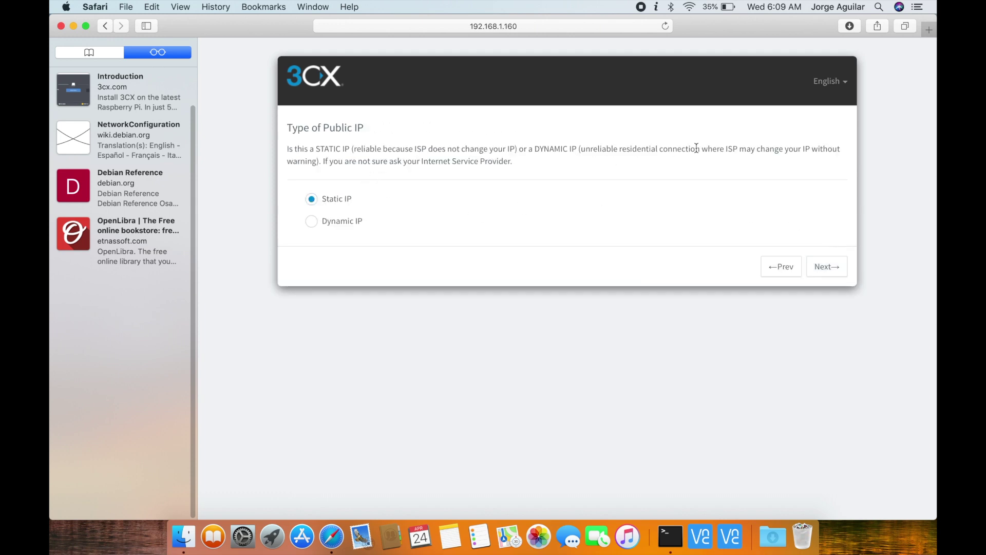
click(312, 221)
click(824, 268)
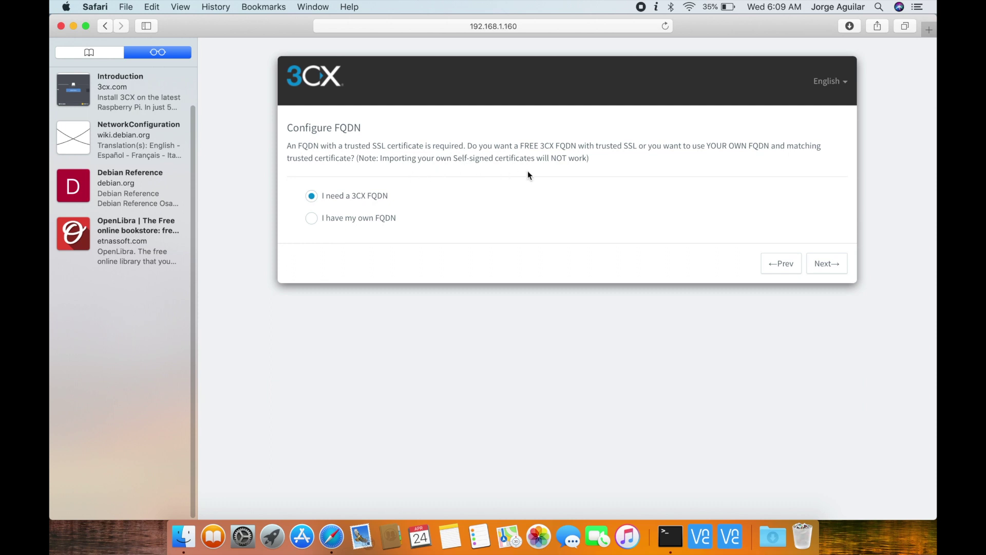
click(827, 265)
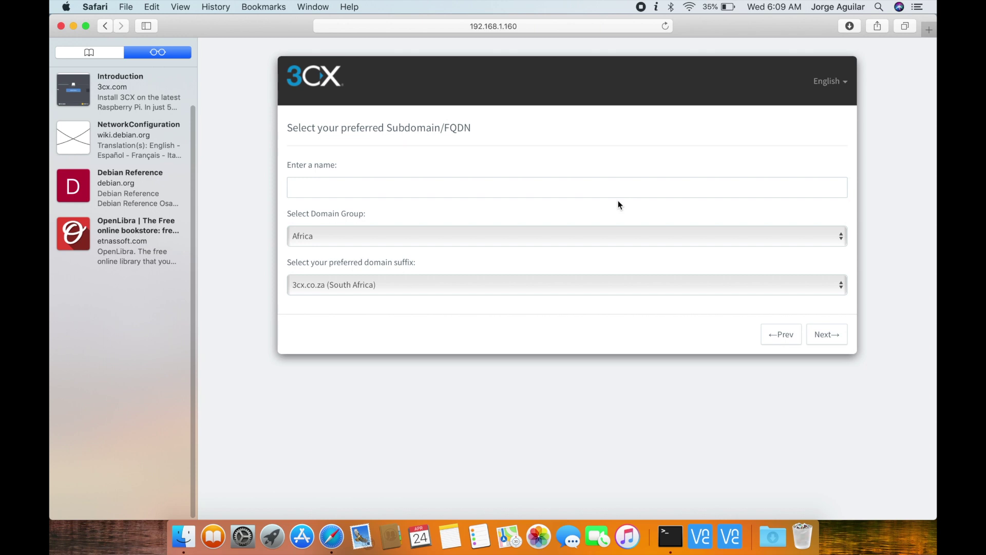
Enter subdomain 'smartbsd' with the United States domain group and continue.
click(618, 195)
text(smartbsd)
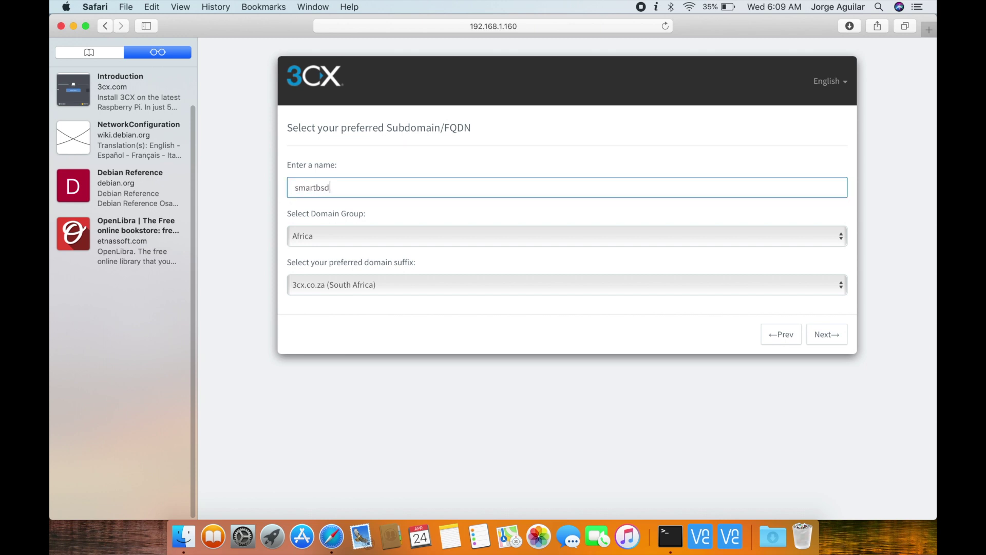
click(611, 236)
click(322, 244)
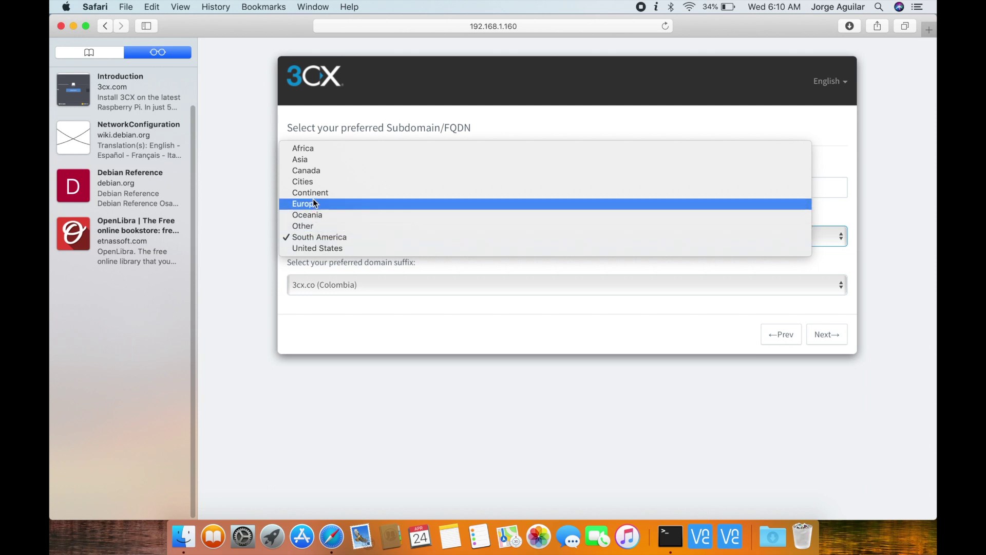
click(318, 247)
key(Return)
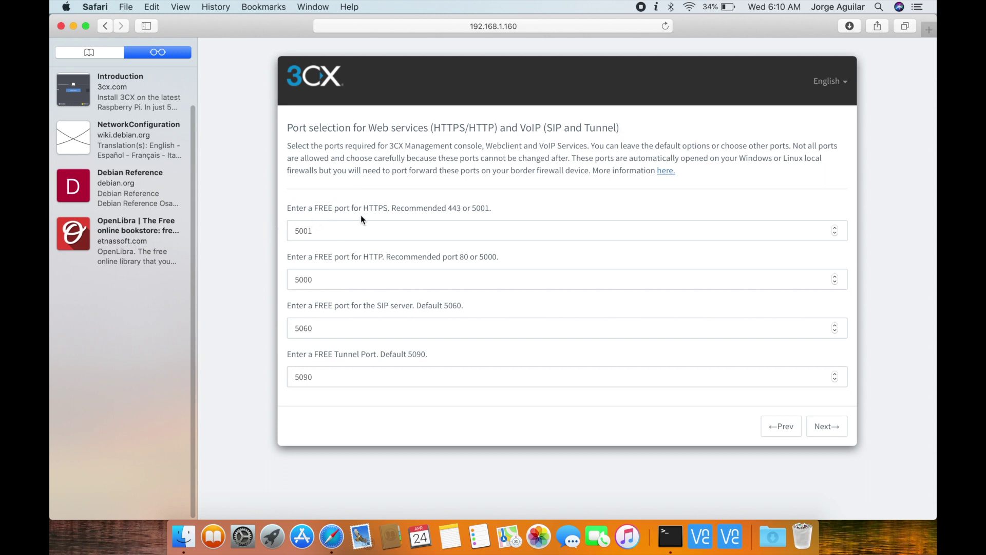
Keep the default ports 5001, 5000, 5060, 5090 and Local IP on eth0 for phones.
click(828, 429)
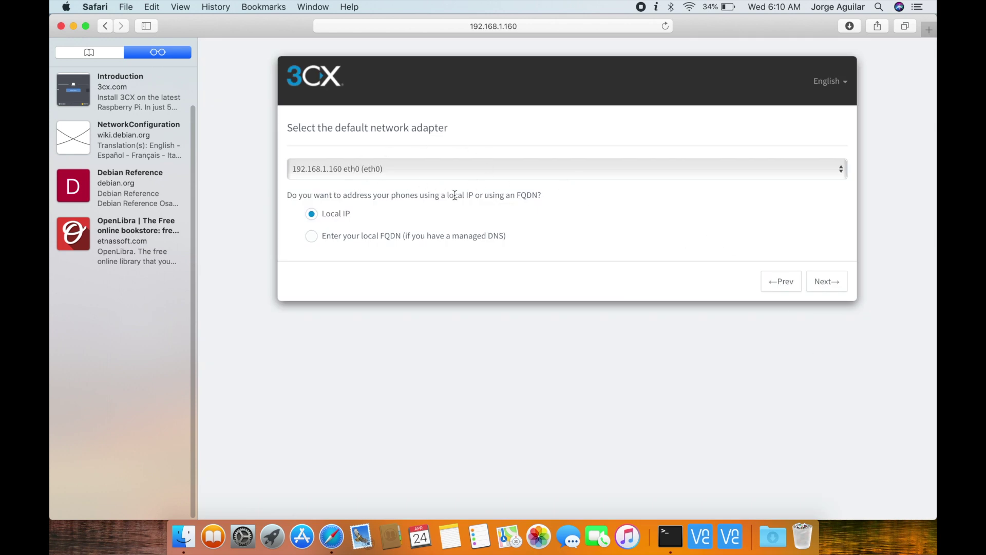
click(825, 282)
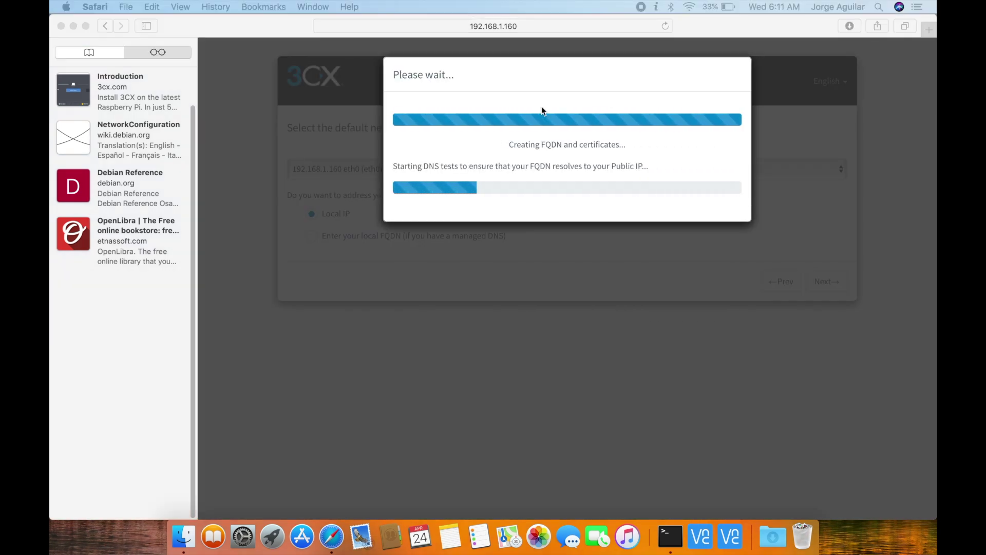
click(143, 352)
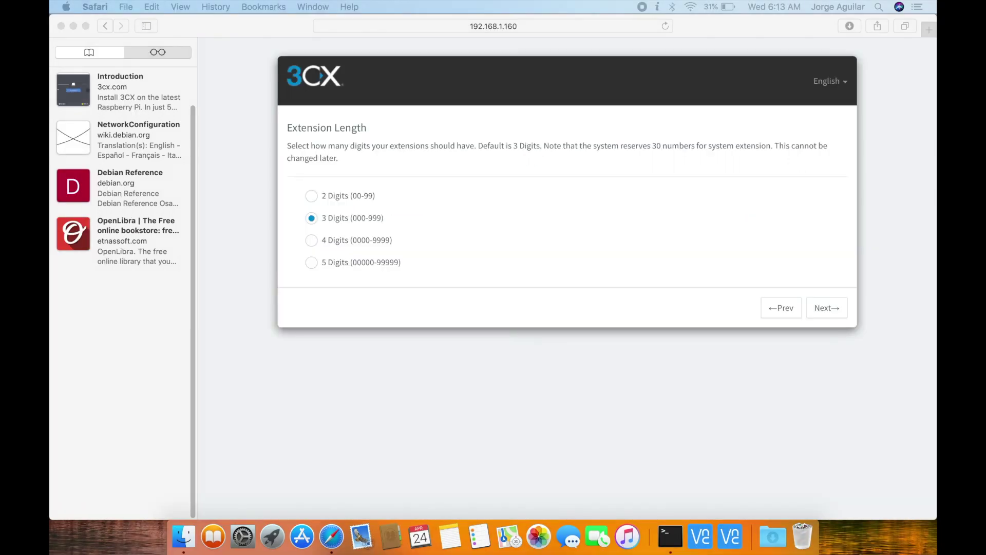
Set extension length to 2 digits.
click(323, 143)
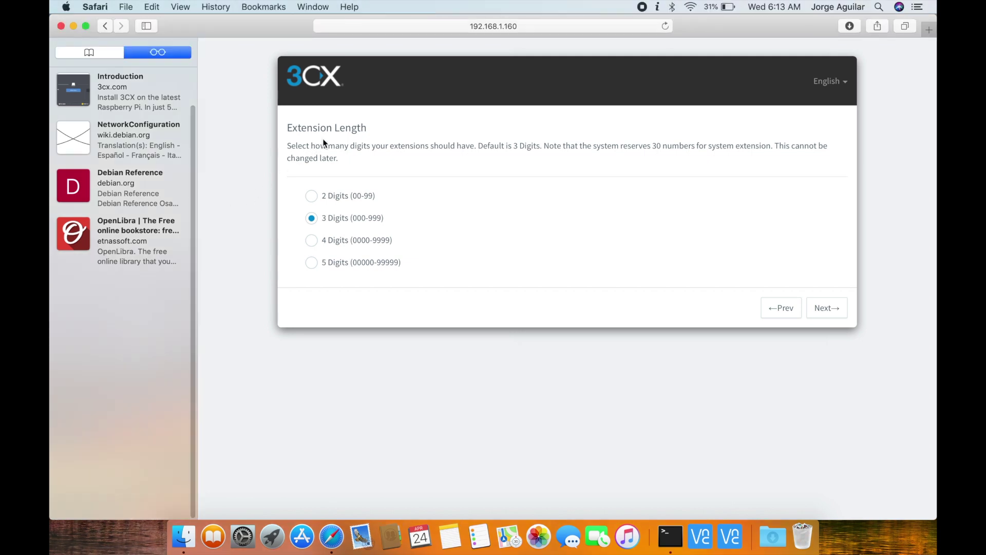
click(312, 197)
click(816, 308)
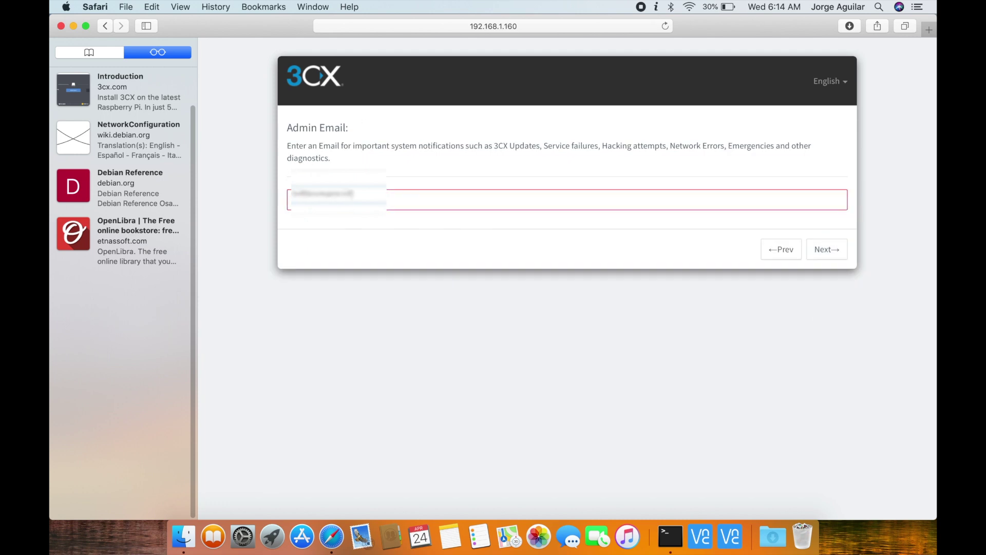
Submit the admin email and keep the 3CX SMTP server as mail provider.
click(825, 249)
click(839, 205)
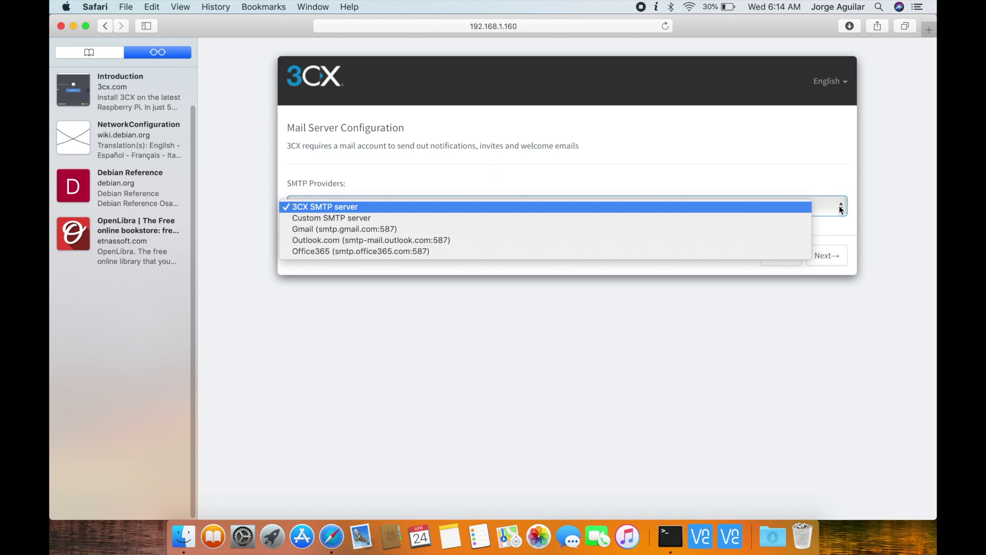
click(841, 209)
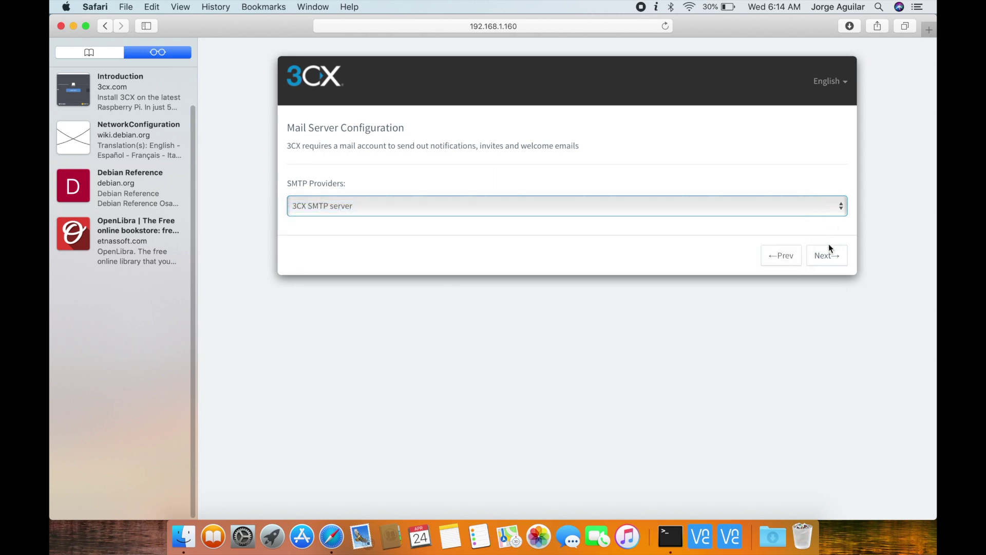
click(829, 256)
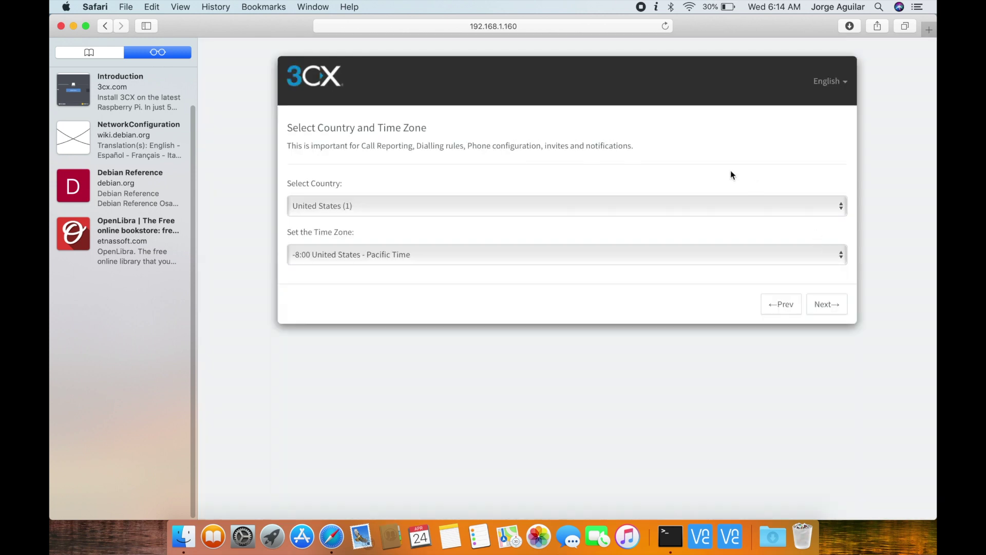
Choose Panama (507) as country and the -5:00 Colombia, Peru, Panamá time zone.
click(595, 204)
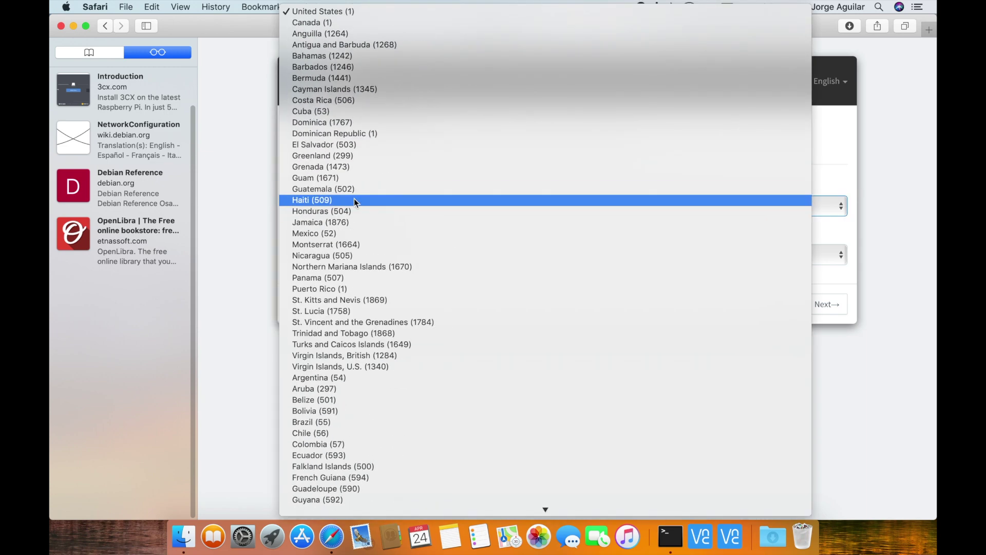
click(331, 277)
click(381, 258)
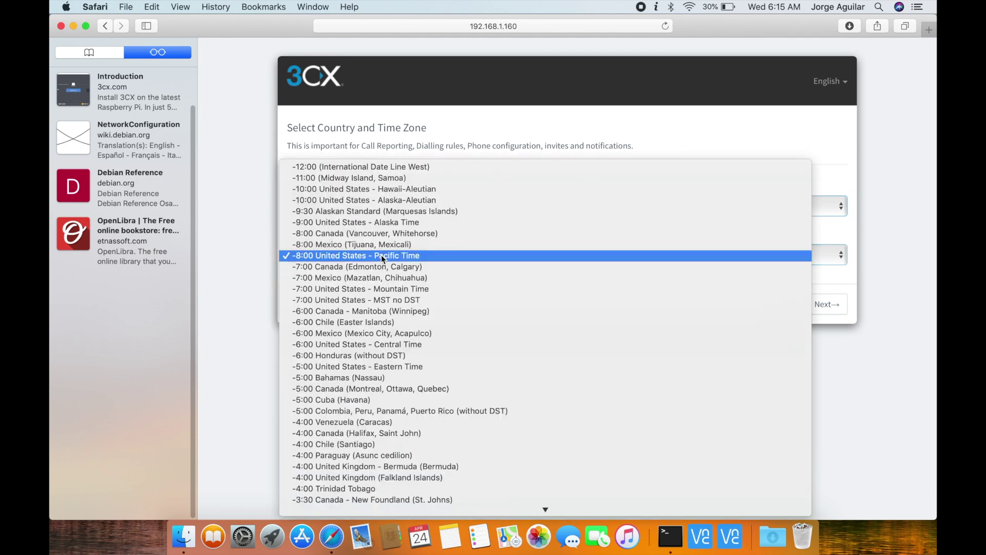
click(378, 411)
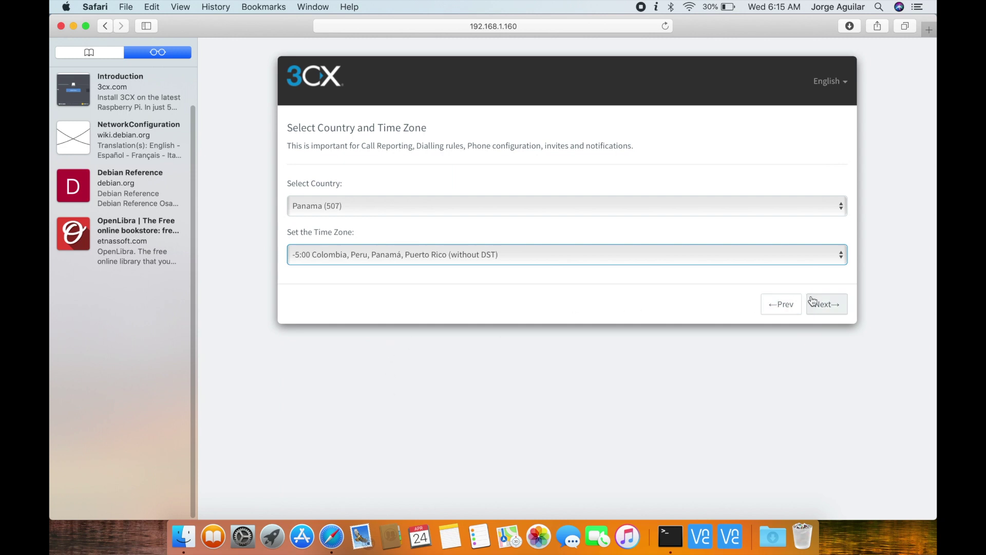
click(825, 306)
Fill in operator extension 00's first name, last name and autofilled email address.
click(404, 268)
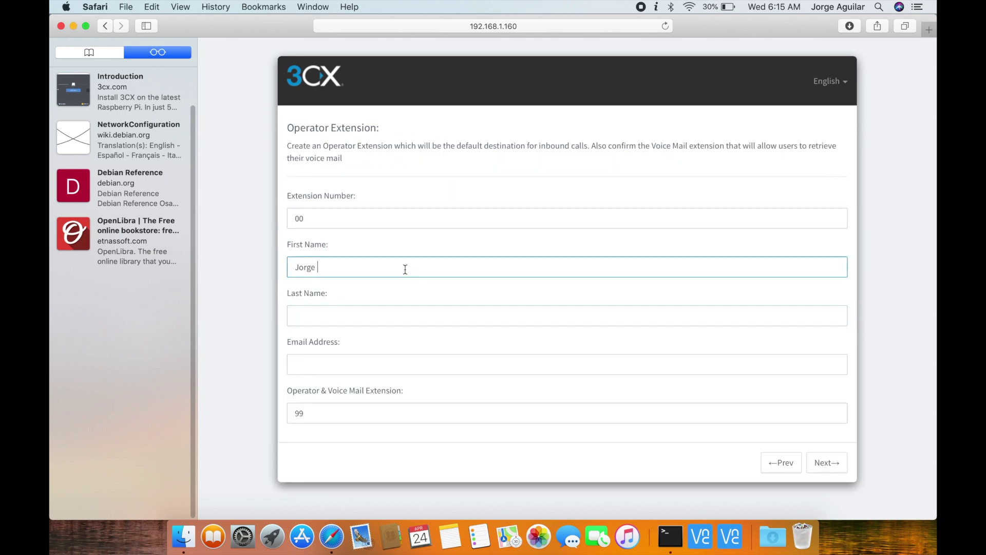
key(Tab)
text(Aguilar)
key(Tab)
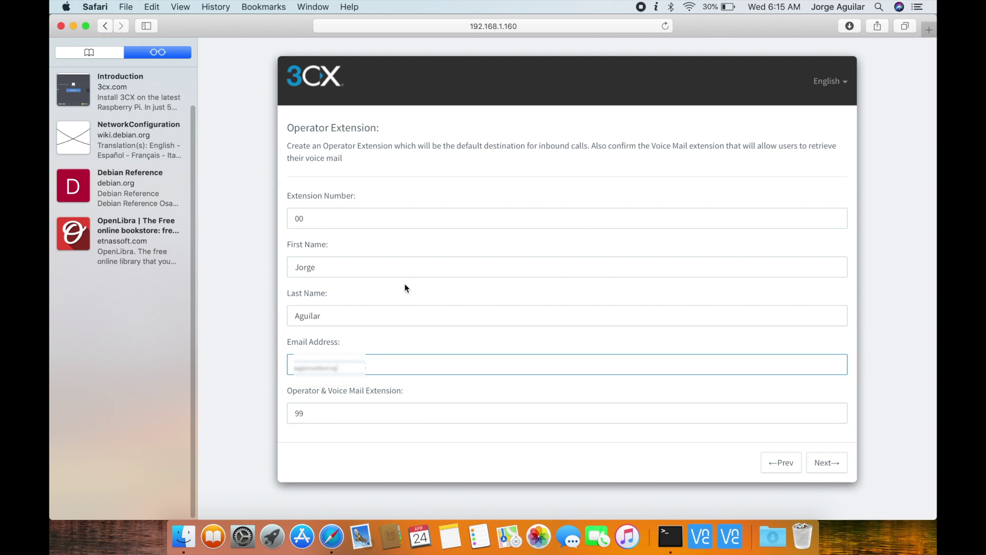
click(380, 459)
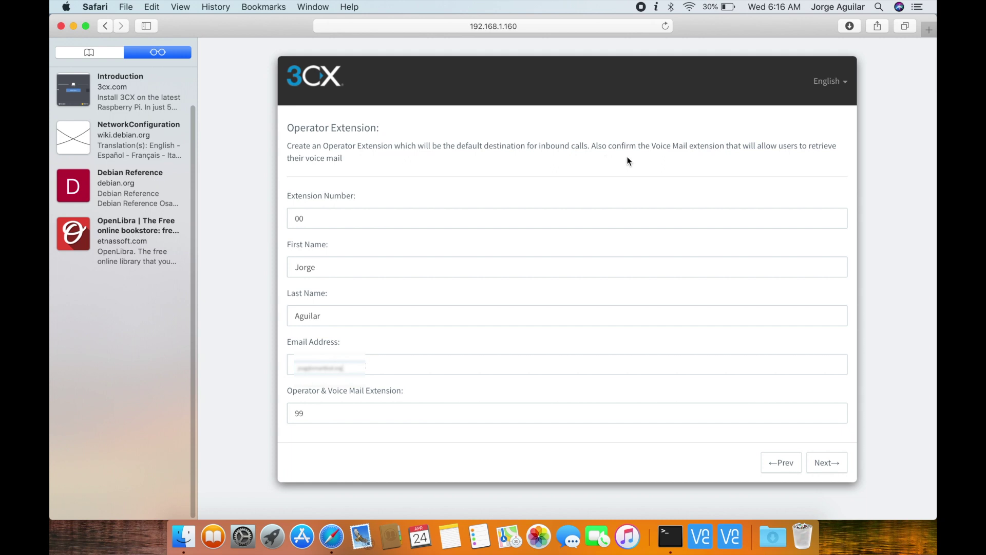
click(824, 462)
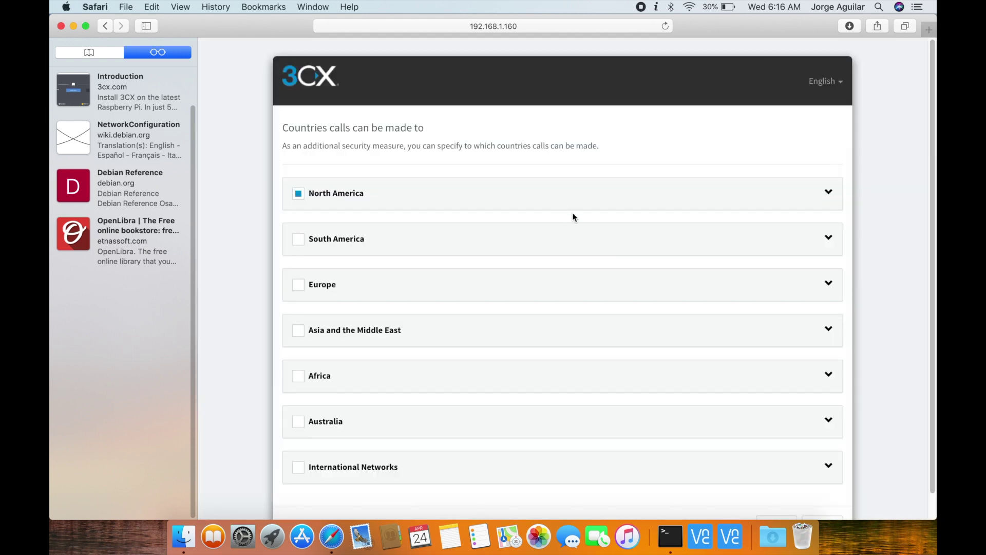
Expand North America and confirm Panama (507) is allowed for calls.
click(828, 192)
scroll(760, 251, down, 1)
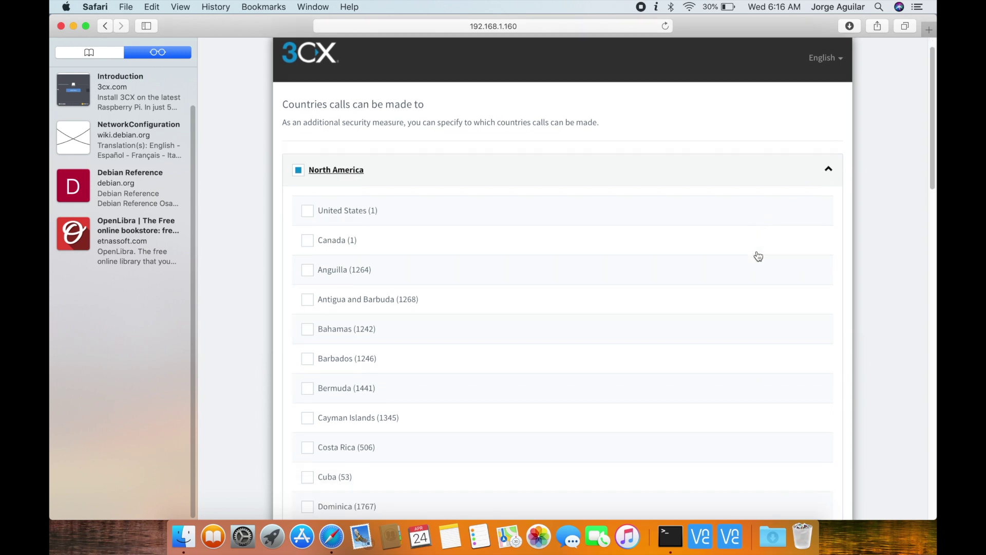
scroll(758, 256, down, 10)
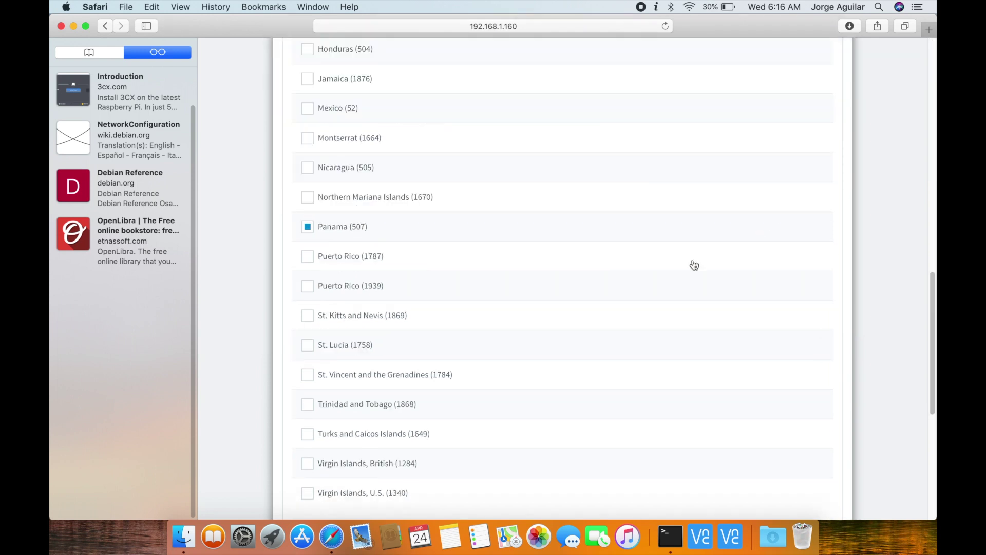
scroll(694, 265, down, 6)
click(821, 499)
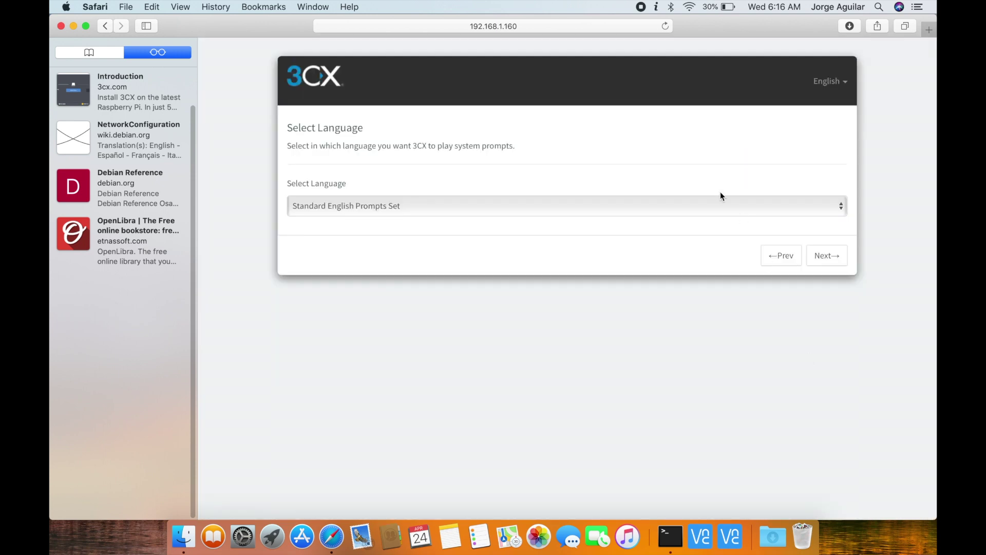
Keep the Standard English Prompts Set and start PBX creation.
click(389, 208)
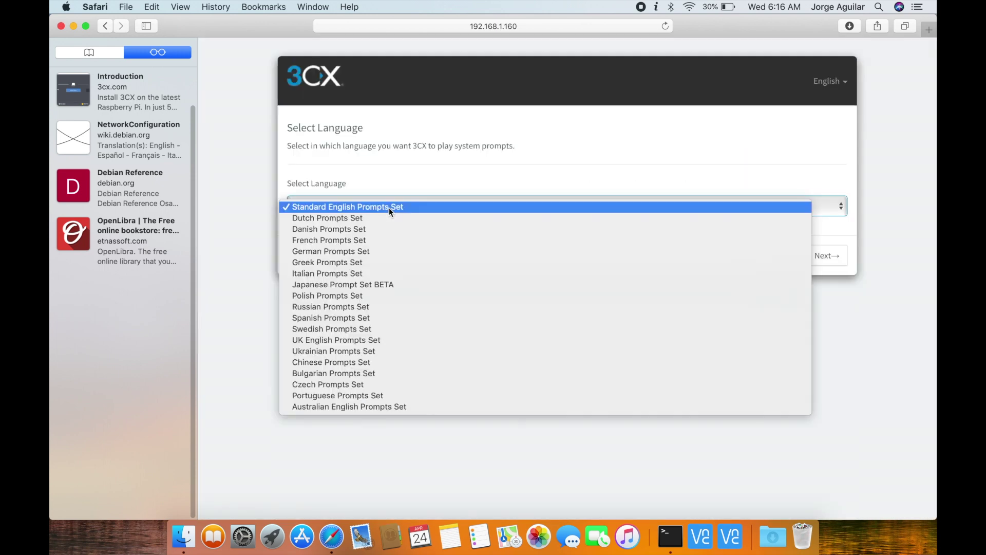
click(399, 208)
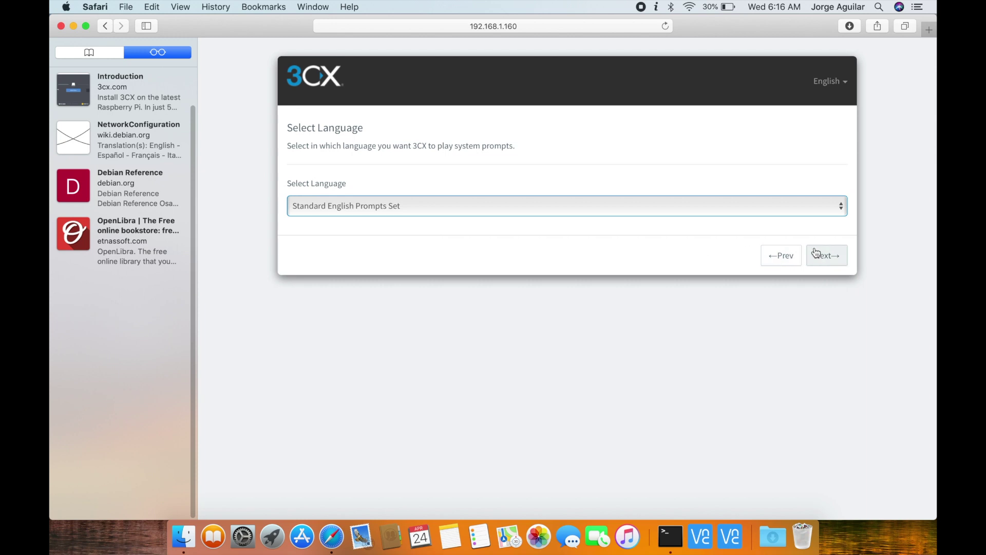
click(829, 261)
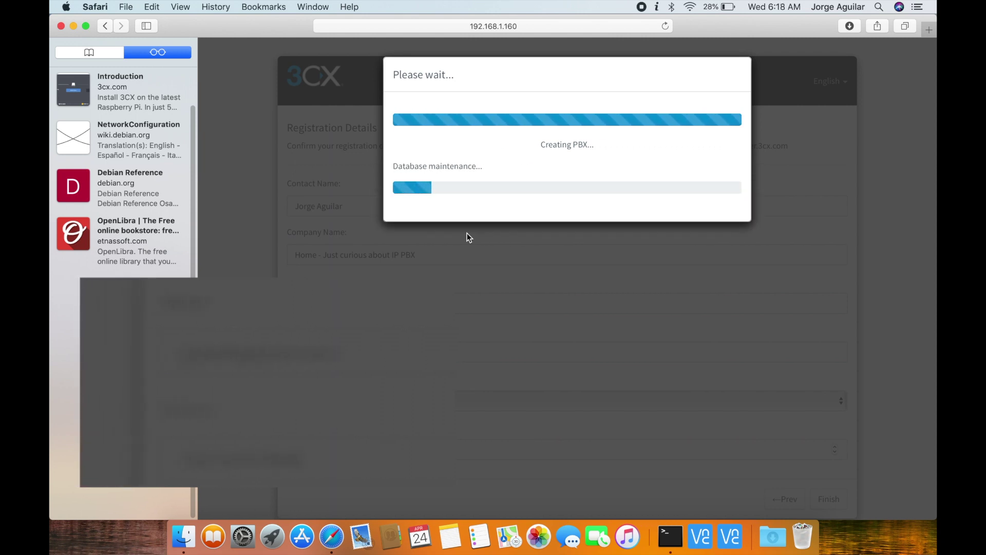
Hide Safari's sidebar while the PBX is being created.
key(super+shift+l)
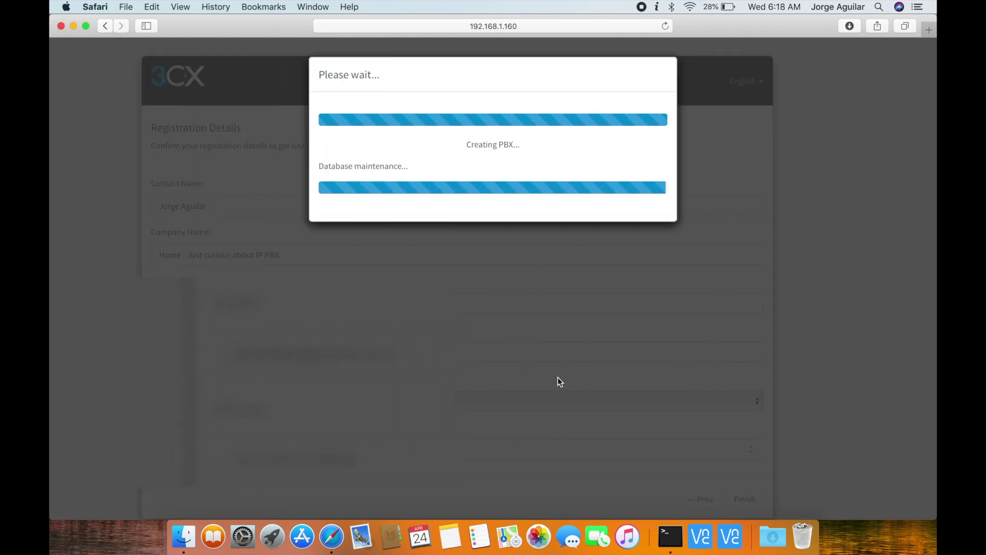